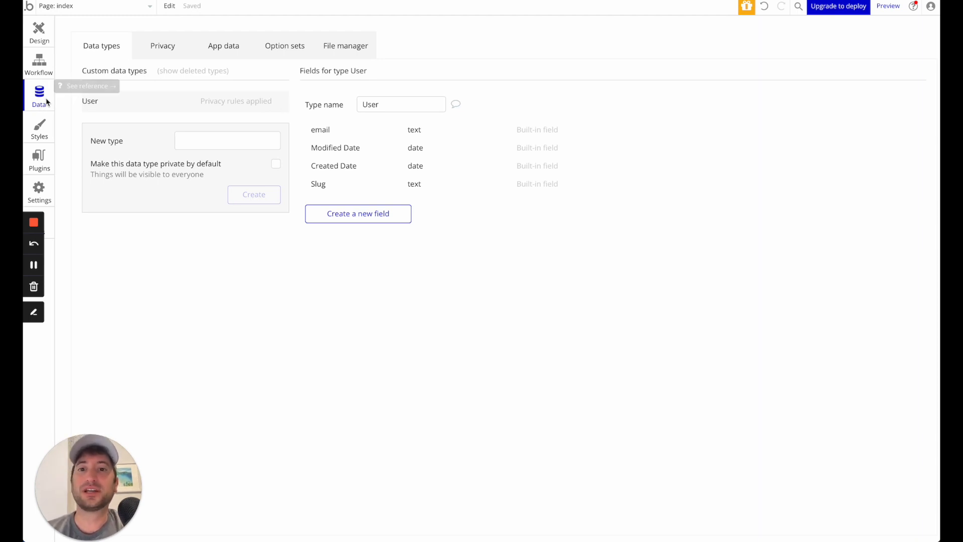
{"action": "left_click", "coordinate": [47, 31]}
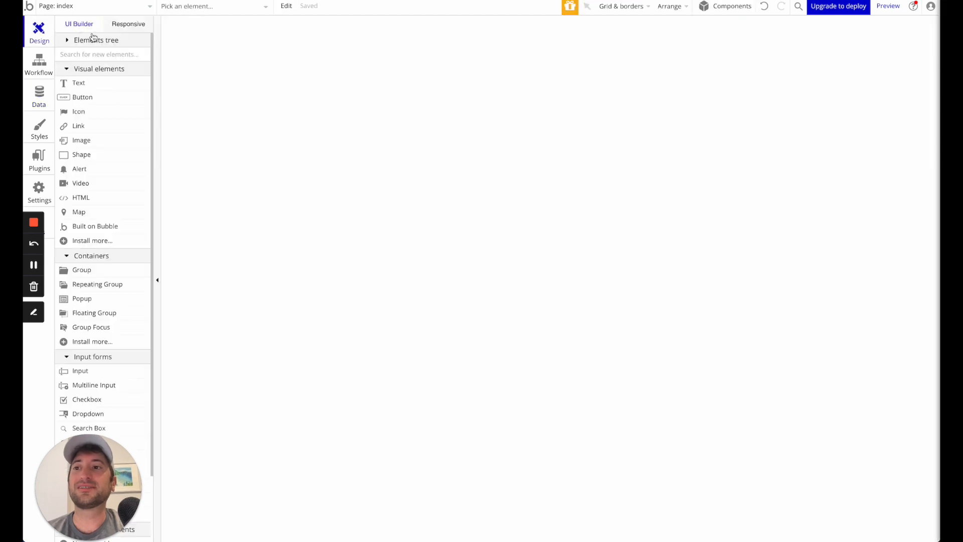
{"action": "left_click", "coordinate": [44, 99]}
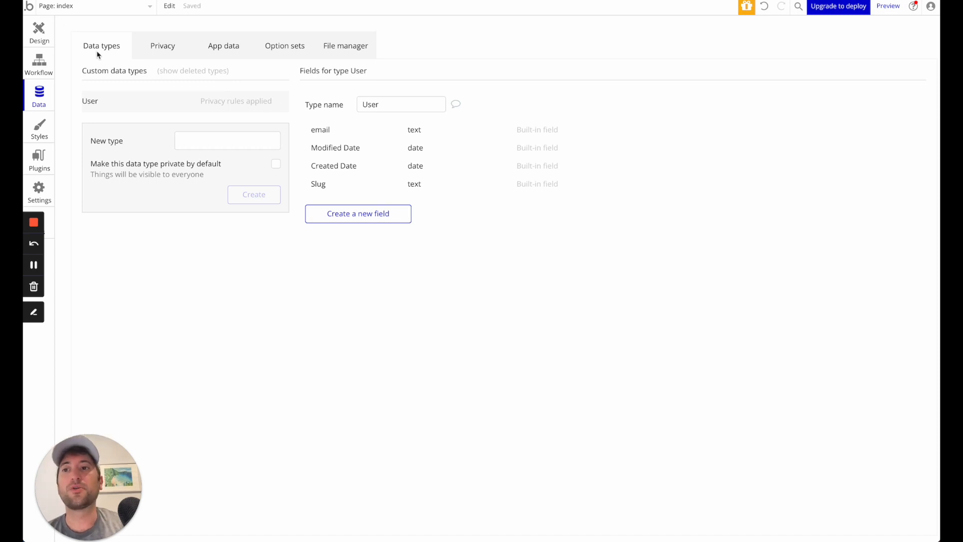
{"action": "left_click", "coordinate": [202, 144]}
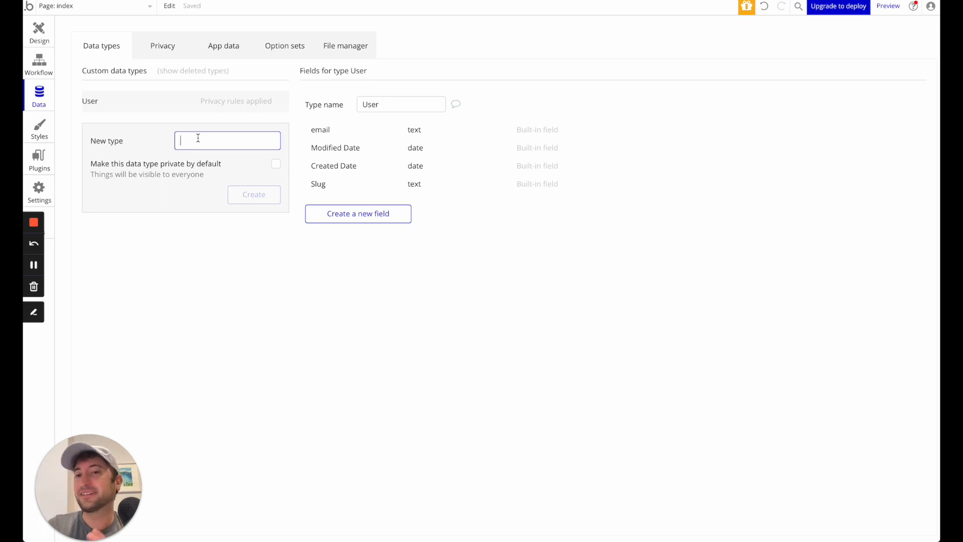
{"action": "left_click", "coordinate": [379, 110]}
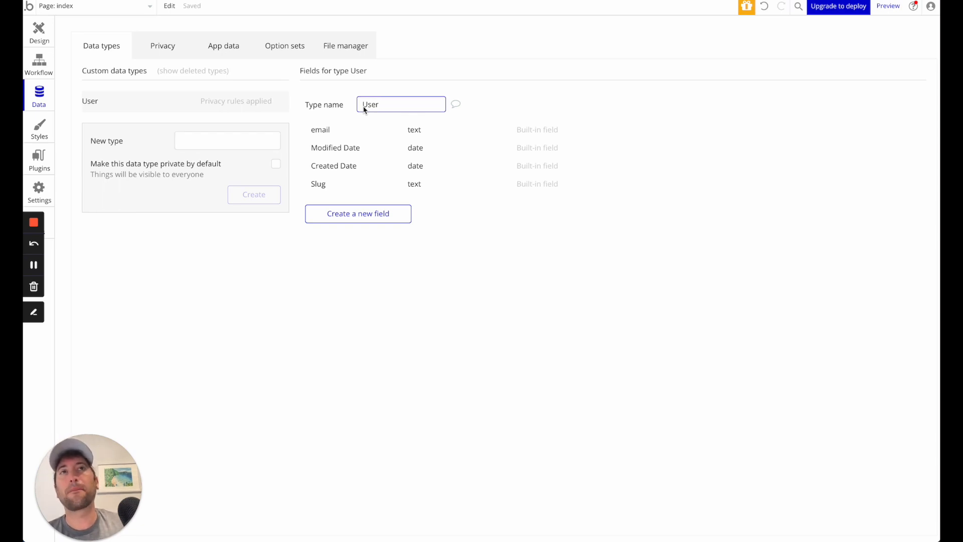
{"action": "left_click", "coordinate": [97, 102]}
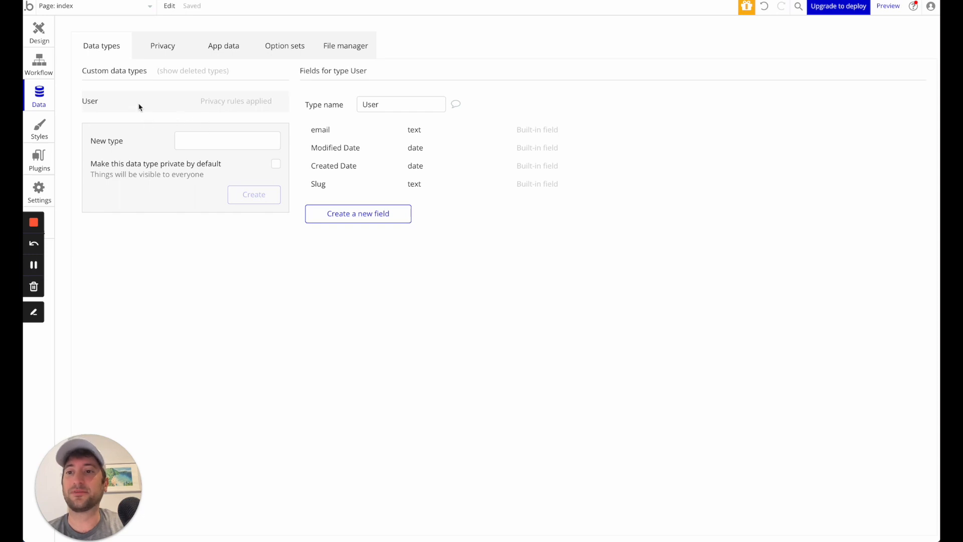
{"action": "left_click", "coordinate": [382, 104]}
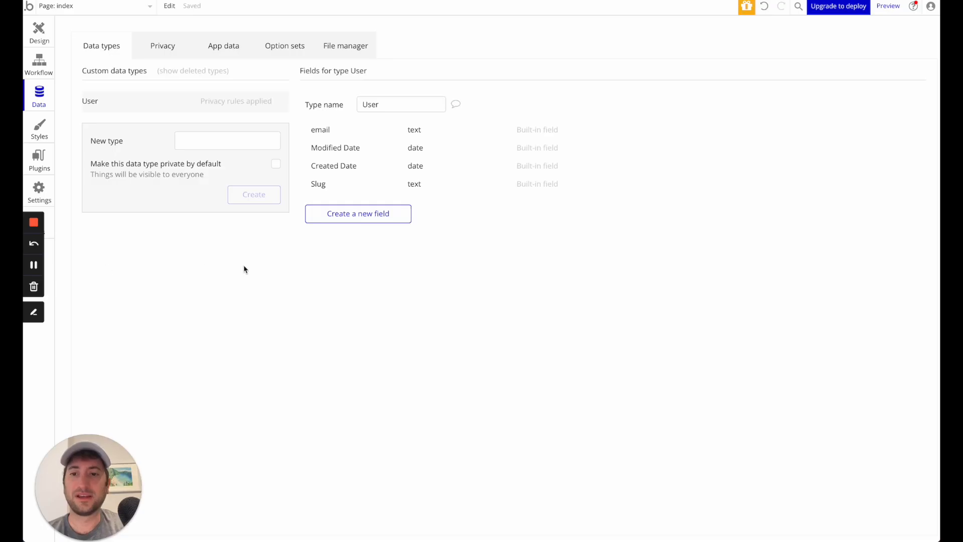
- Create a new custom data type named Product, leaving it publicly visible
{"action": "left_click", "coordinate": [208, 143]}
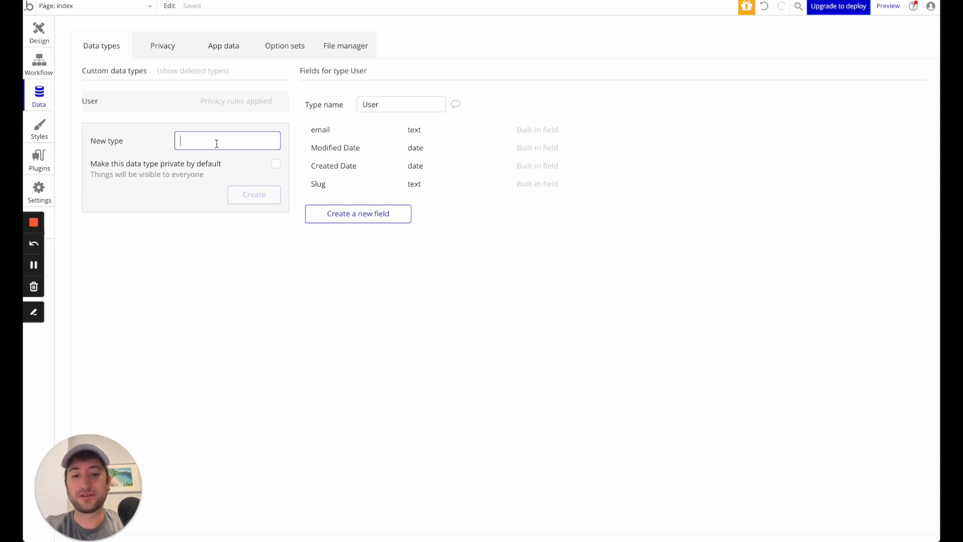
{"action": "type", "text": "Product"}
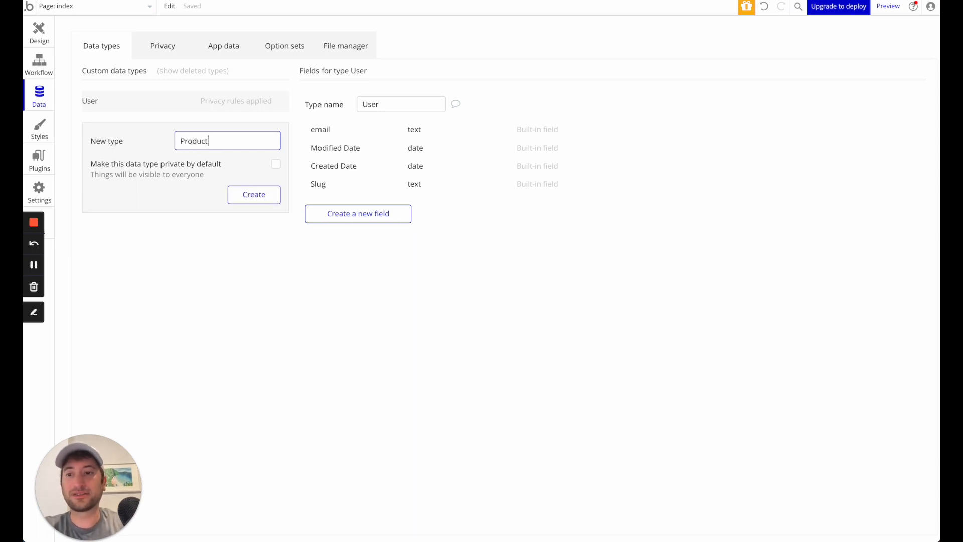
{"action": "left_click", "coordinate": [255, 195]}
- Create a second custom data type named Purchase, leaving it publicly visible
{"action": "left_click", "coordinate": [193, 163]}
{"action": "type", "text": "P"}
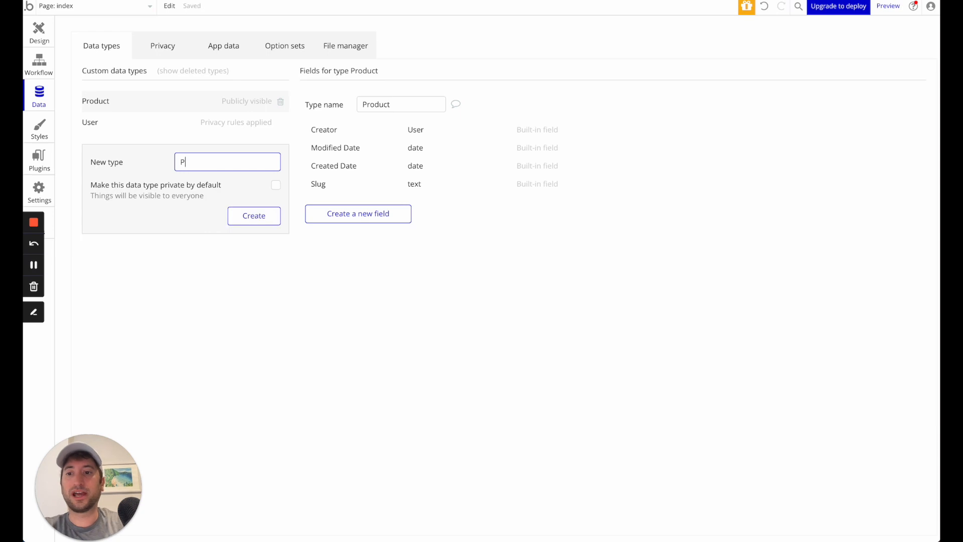
{"action": "type", "text": "ruchase"}
{"action": "key", "text": "BackSpace"}
{"action": "key", "text": "BackSpace"}
{"action": "key", "text": "BackSpace"}
{"action": "key", "text": "BackSpace"}
{"action": "key", "text": "BackSpace"}
{"action": "key", "text": "BackSpace"}
{"action": "key", "text": "BackSpace"}
{"action": "type", "text": "urchase"}
{"action": "left_click", "coordinate": [237, 215]}
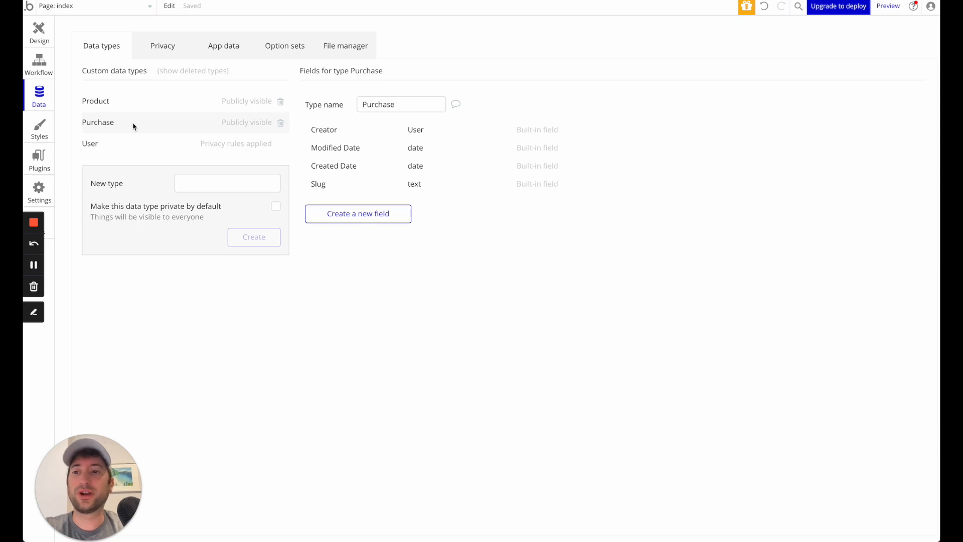
- Open the Product data type to show its fields
{"action": "left_click", "coordinate": [121, 101]}
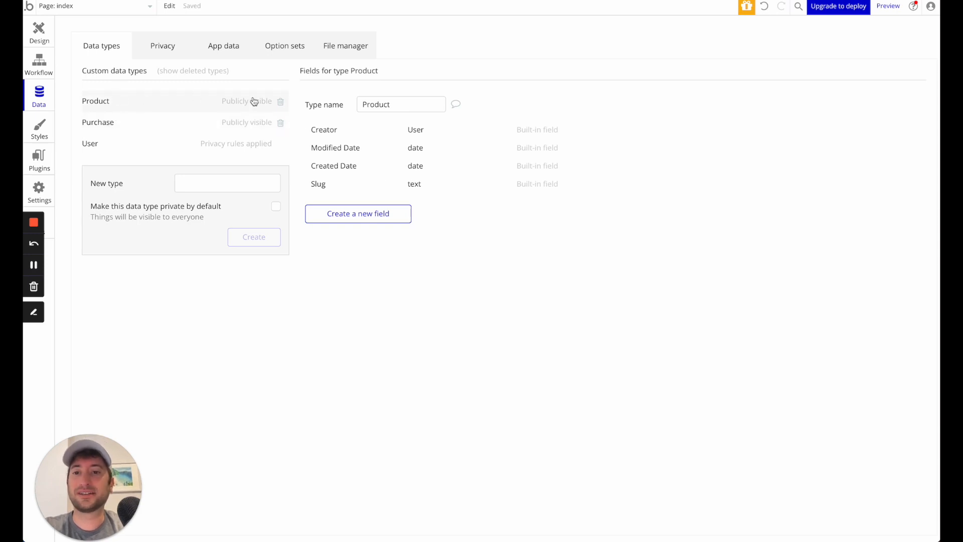
- Try renaming the Product data type to Products, and restore its name to Product
{"action": "left_click", "coordinate": [422, 104]}
{"action": "type", "text": "s"}
{"action": "left_click", "coordinate": [400, 89]}
{"action": "left_click", "coordinate": [401, 103]}
{"action": "key", "text": "BackSpace"}
{"action": "left_click", "coordinate": [389, 83]}
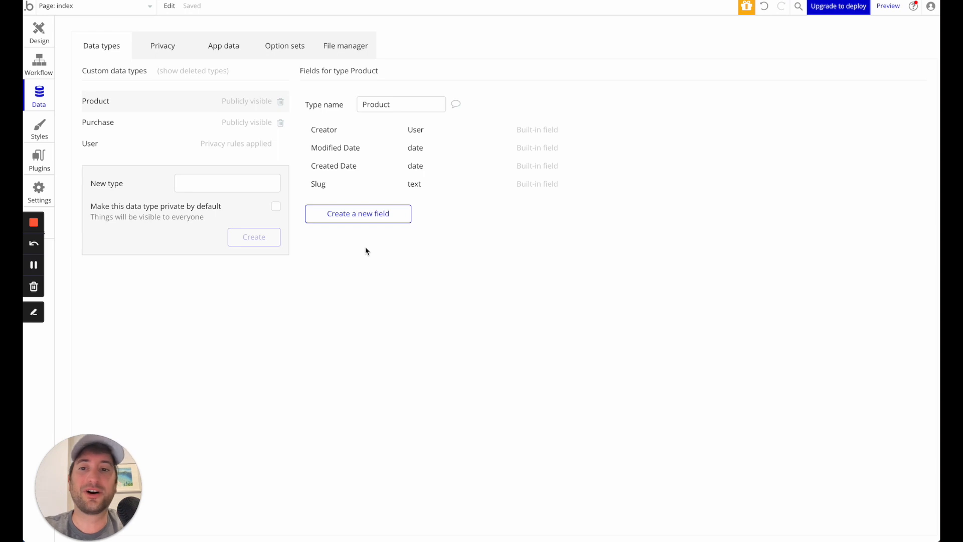
- Set up a new field for the Product data type, named Name and of type text
{"action": "left_click", "coordinate": [366, 219]}
{"action": "type", "text": "Name"}
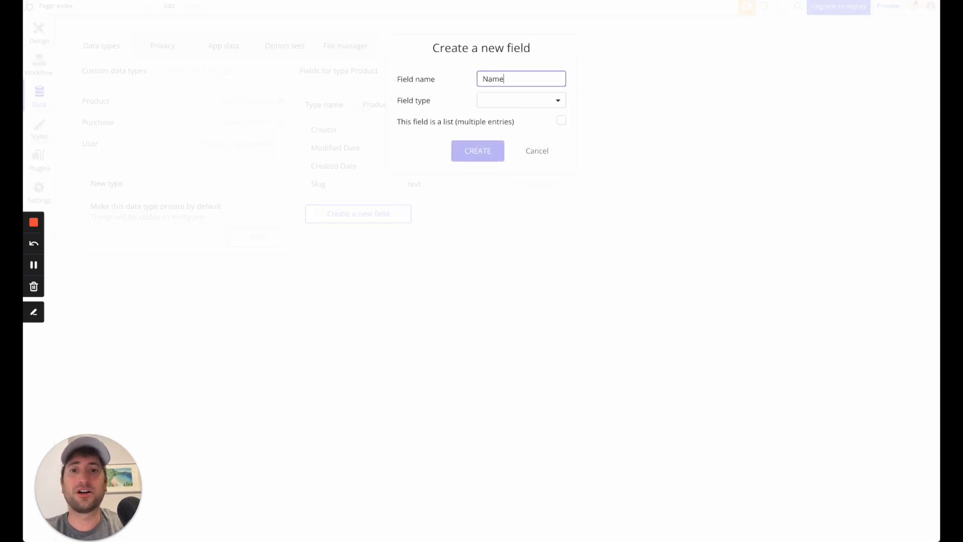
{"action": "left_click", "coordinate": [507, 97]}
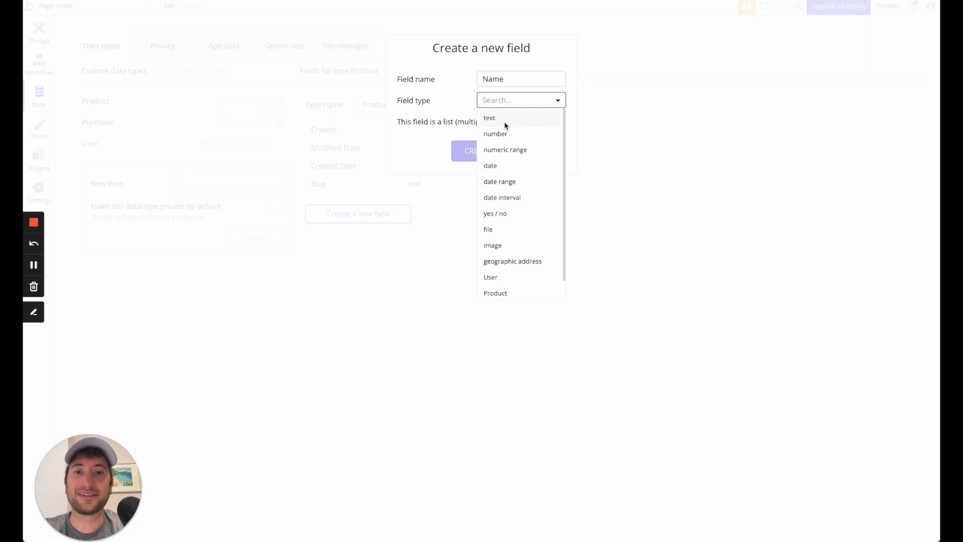
{"action": "left_click", "coordinate": [504, 119]}
- Examine the available field types for the new field, from the basic types to the custom data types, keeping text selected
{"action": "left_click", "coordinate": [506, 101]}
{"action": "scroll", "coordinate": [514, 250], "scroll_direction": "down", "scroll_amount": 2}
{"action": "scroll", "coordinate": [513, 251], "scroll_direction": "up", "scroll_amount": 1}
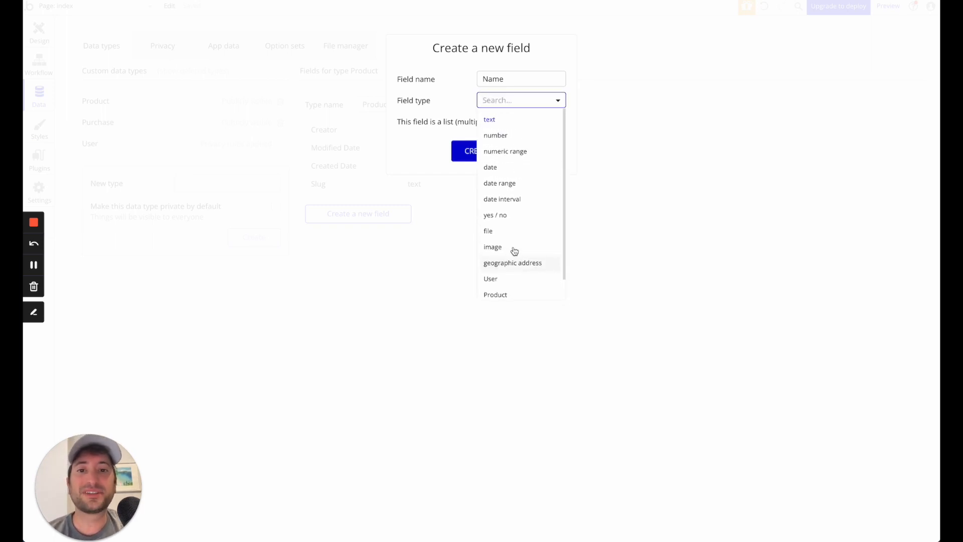
{"action": "left_click", "coordinate": [452, 101]}
{"action": "left_click", "coordinate": [506, 103]}
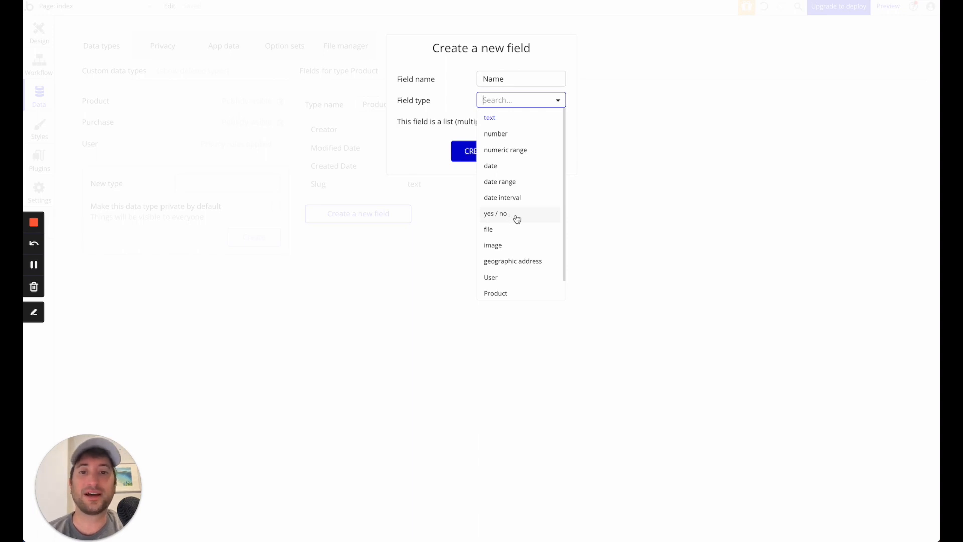
{"action": "scroll", "coordinate": [516, 219], "scroll_direction": "down", "scroll_amount": 1}
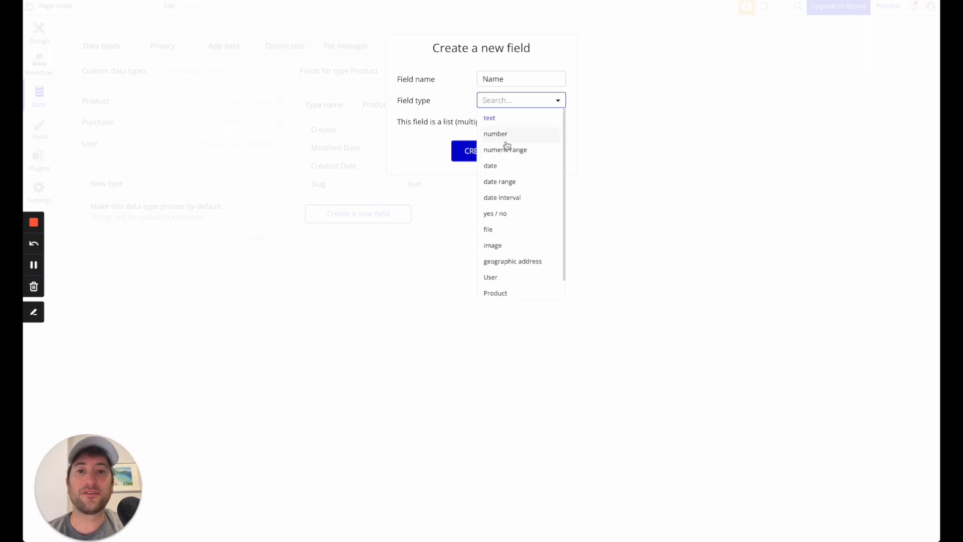
{"action": "scroll", "coordinate": [508, 281], "scroll_direction": "down", "scroll_amount": 1}
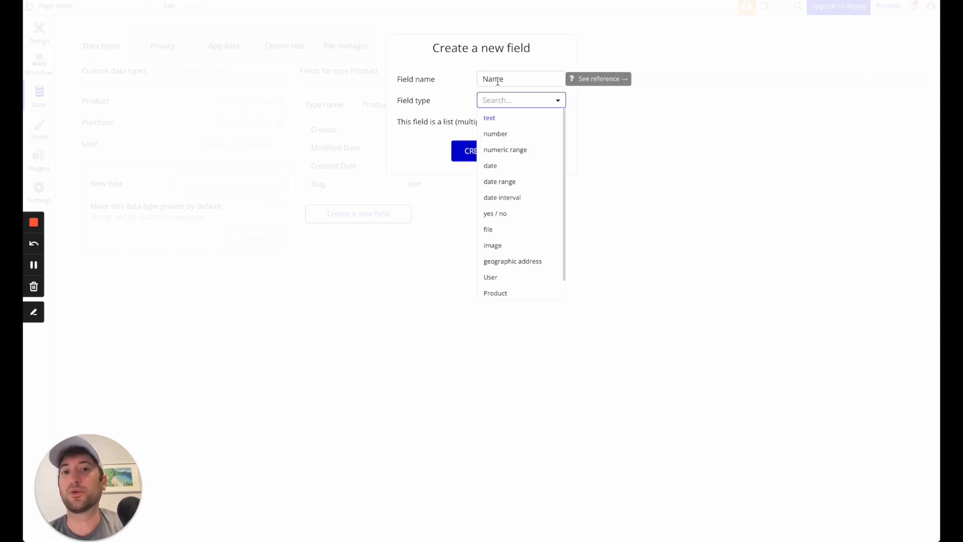
{"action": "scroll", "coordinate": [505, 153], "scroll_direction": "down", "scroll_amount": 2}
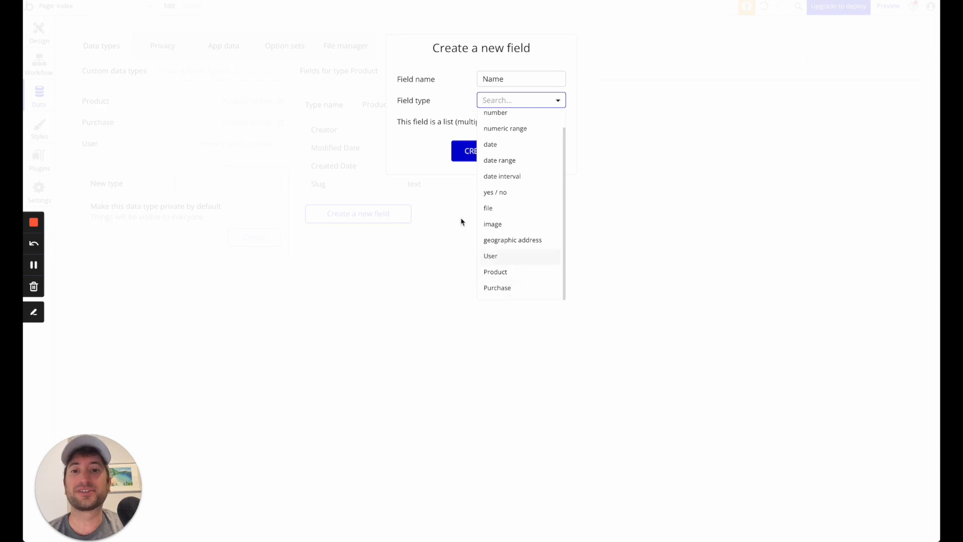
{"action": "left_click", "coordinate": [449, 119]}
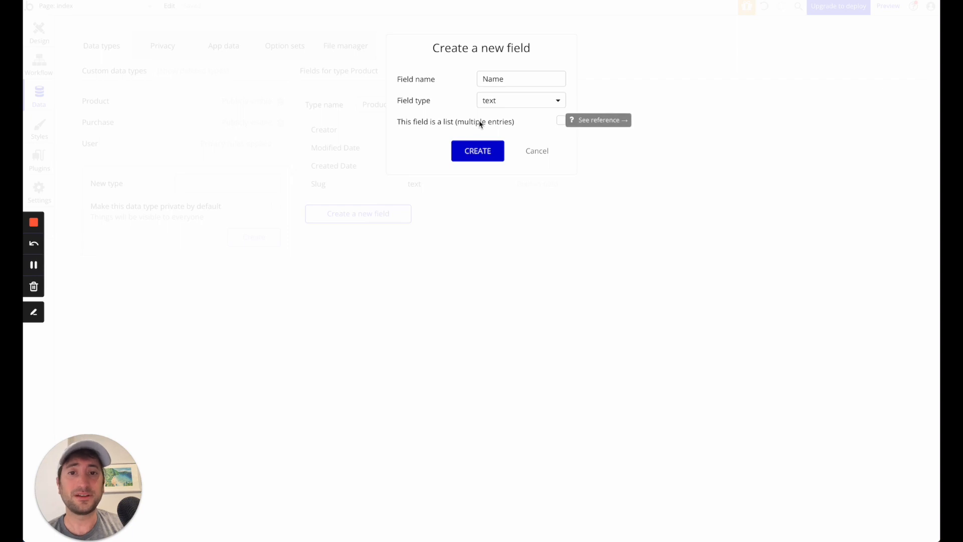
- Create the prepared Name field on Product and add a second field named Price of type number
{"action": "left_click", "coordinate": [478, 151]}
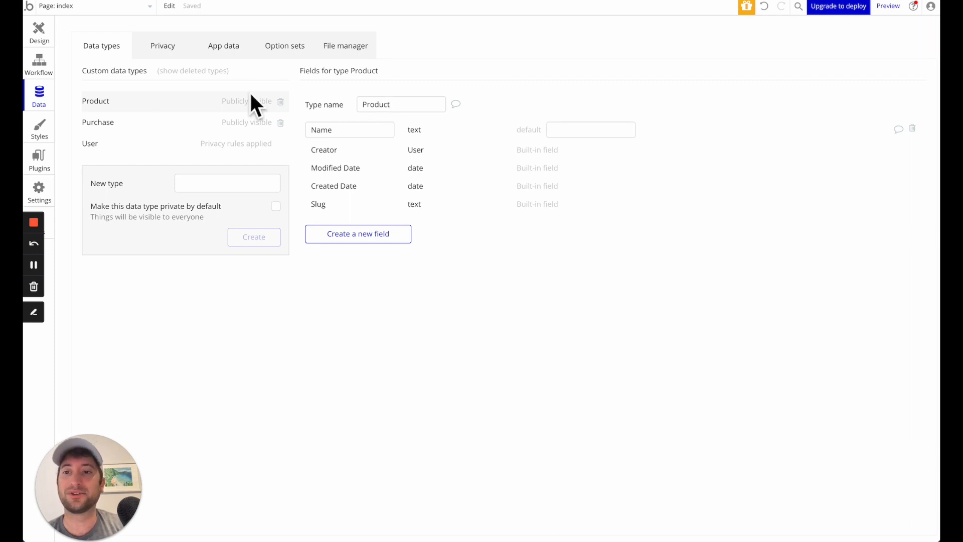
{"action": "left_click", "coordinate": [365, 242]}
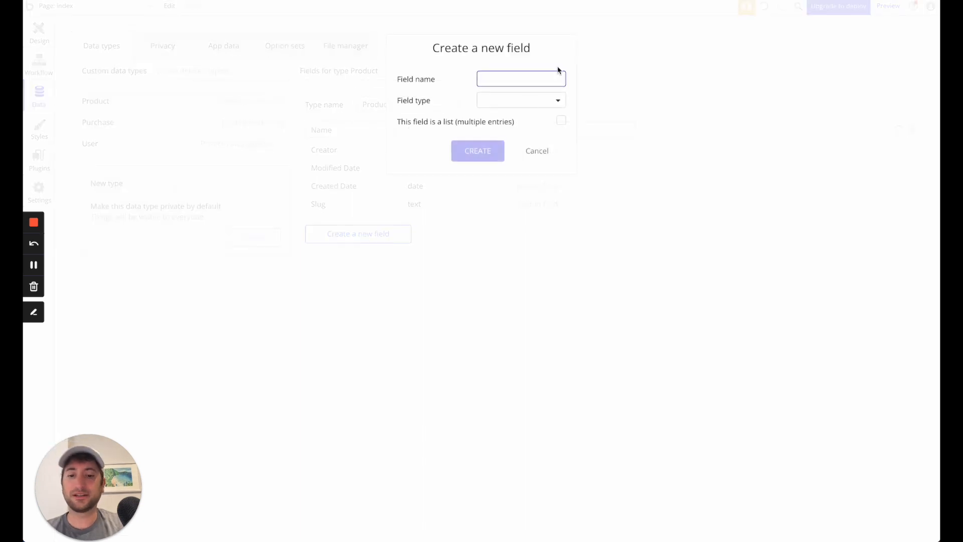
{"action": "type", "text": "Price"}
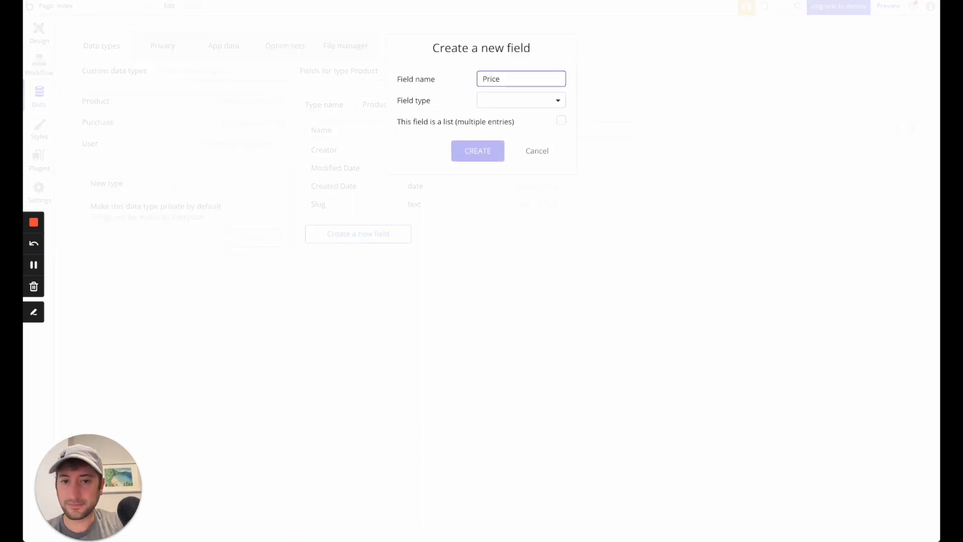
{"action": "left_click", "coordinate": [510, 104]}
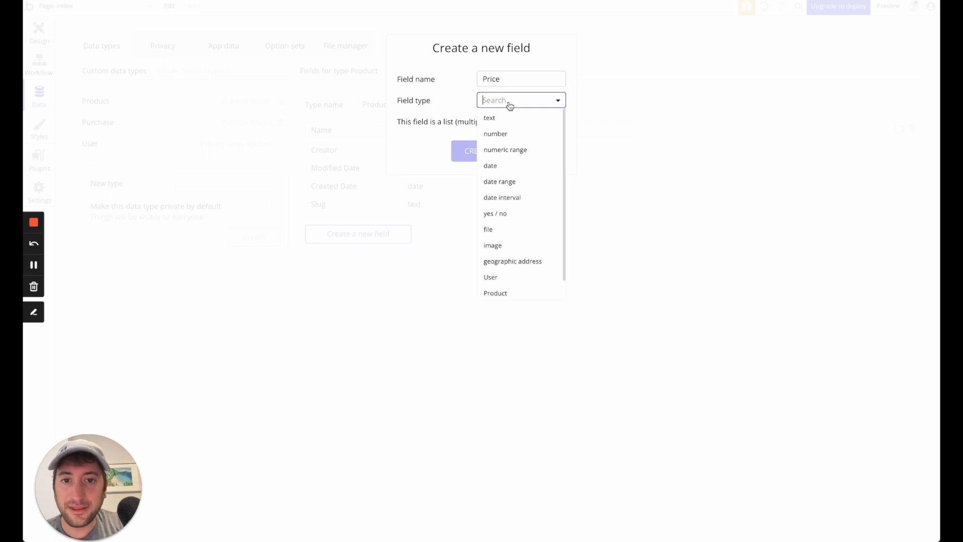
{"action": "left_click", "coordinate": [505, 140]}
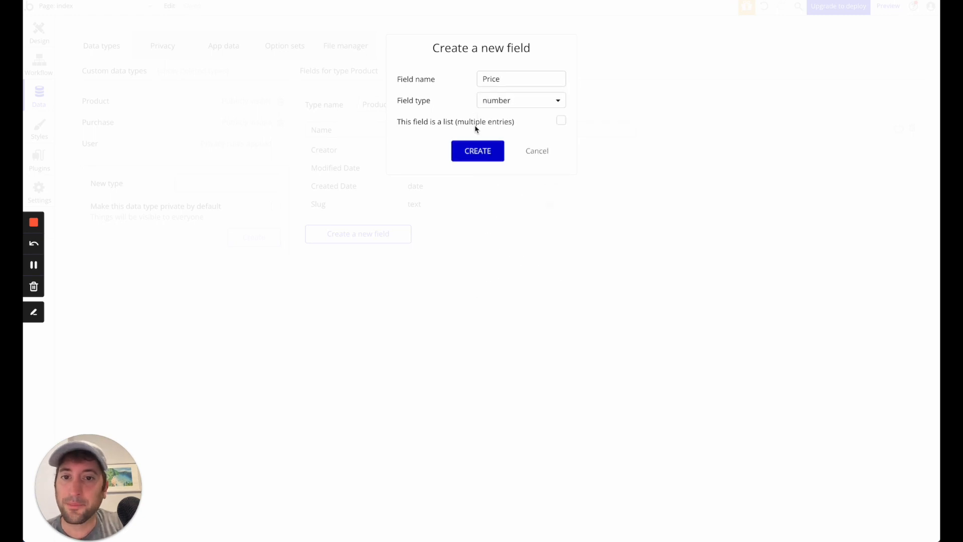
{"action": "left_click", "coordinate": [479, 154]}
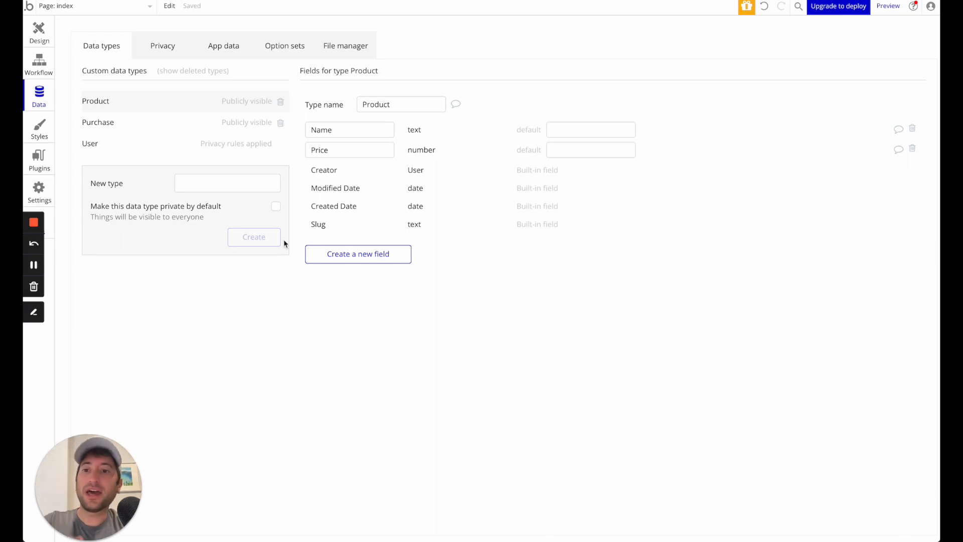
- Create a new custom data type named Category, leaving it publicly visible
{"action": "left_click", "coordinate": [192, 189]}
{"action": "type", "text": "Cae"}
{"action": "type", "text": "egeory"}
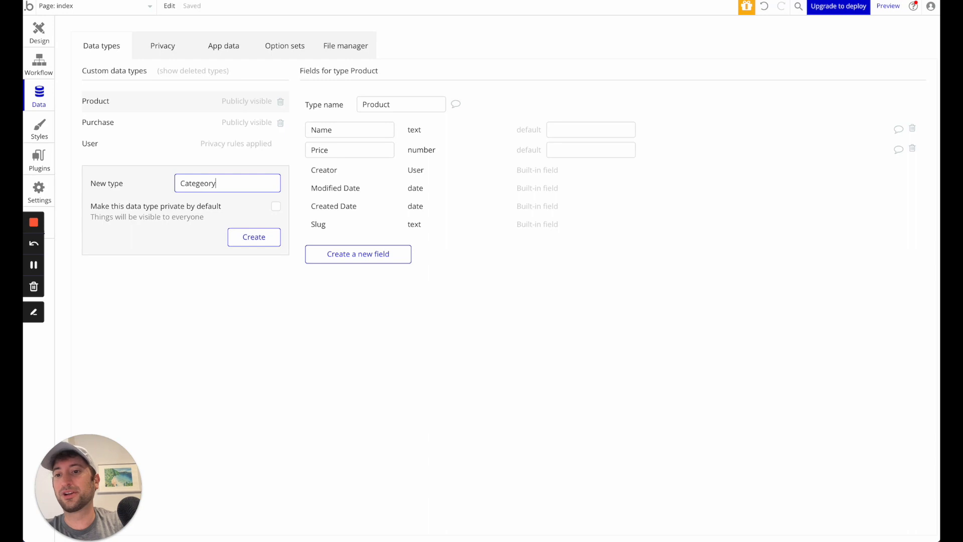
{"action": "left_click", "coordinate": [139, 207]}
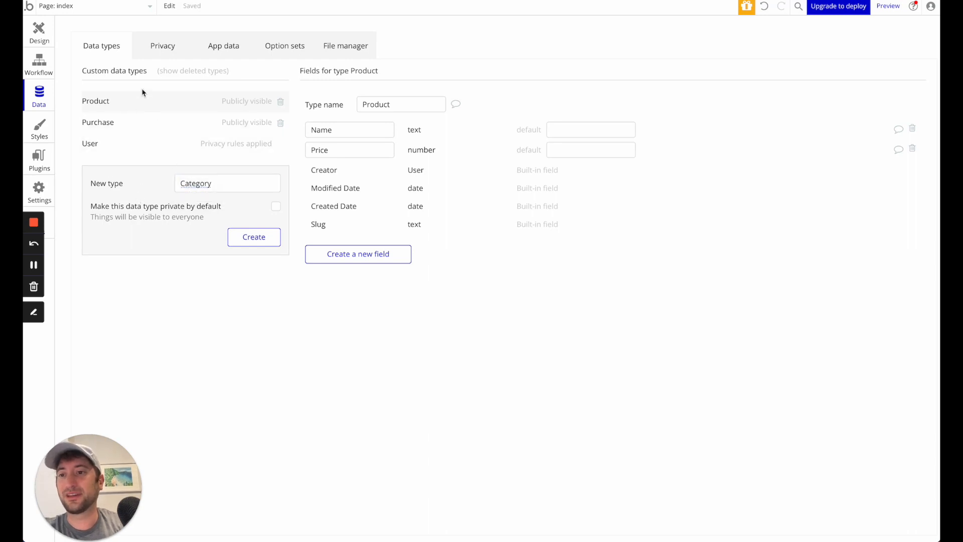
{"action": "double_click", "coordinate": [245, 248]}
{"action": "left_click", "coordinate": [245, 248]}
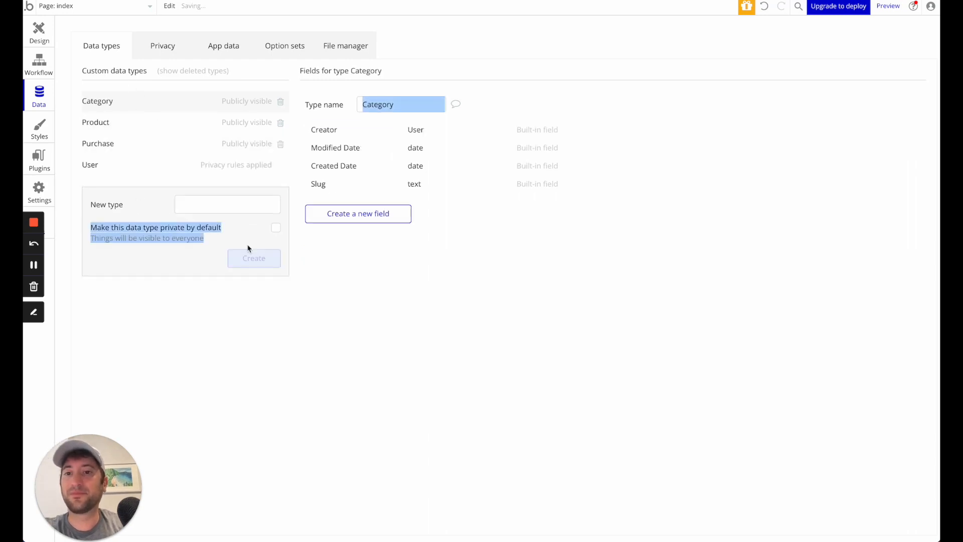
- Add a field named Name of type text to the Category data type
{"action": "left_click", "coordinate": [365, 127]}
{"action": "left_click", "coordinate": [350, 215]}
{"action": "type", "text": "Name"}
{"action": "left_click", "coordinate": [497, 106]}
{"action": "left_click", "coordinate": [497, 115]}
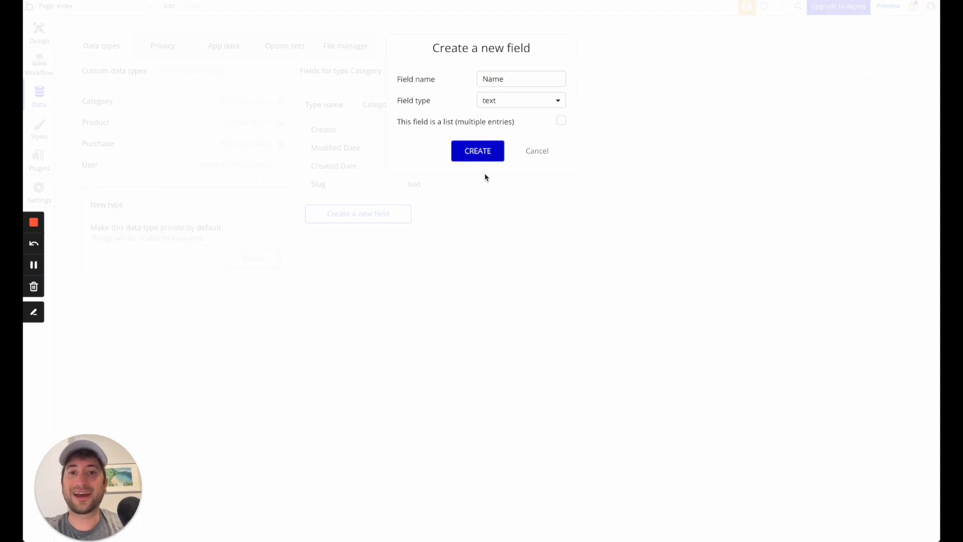
{"action": "left_click", "coordinate": [474, 158]}
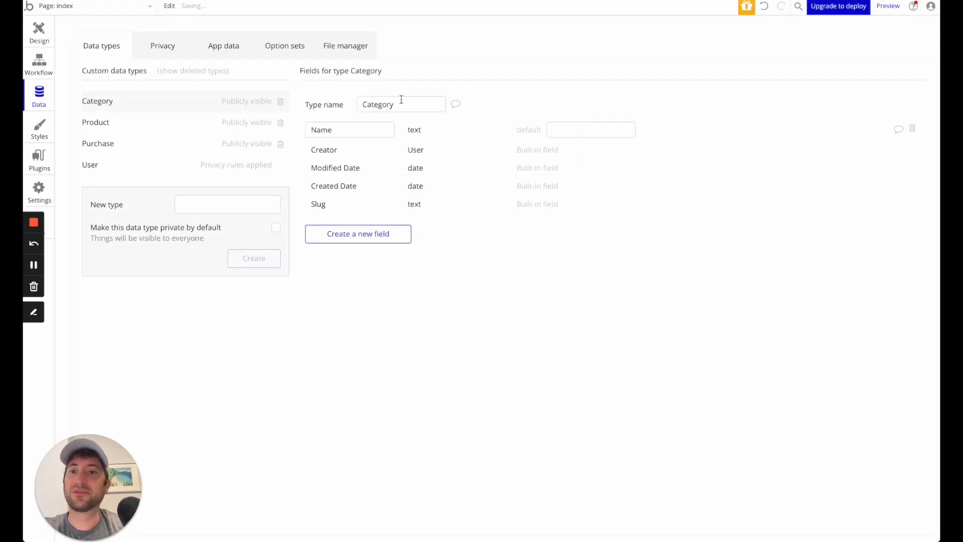
- Add a field named Category to the Product data type, using the Category type as a list with multiple entries
{"action": "left_click", "coordinate": [118, 123]}
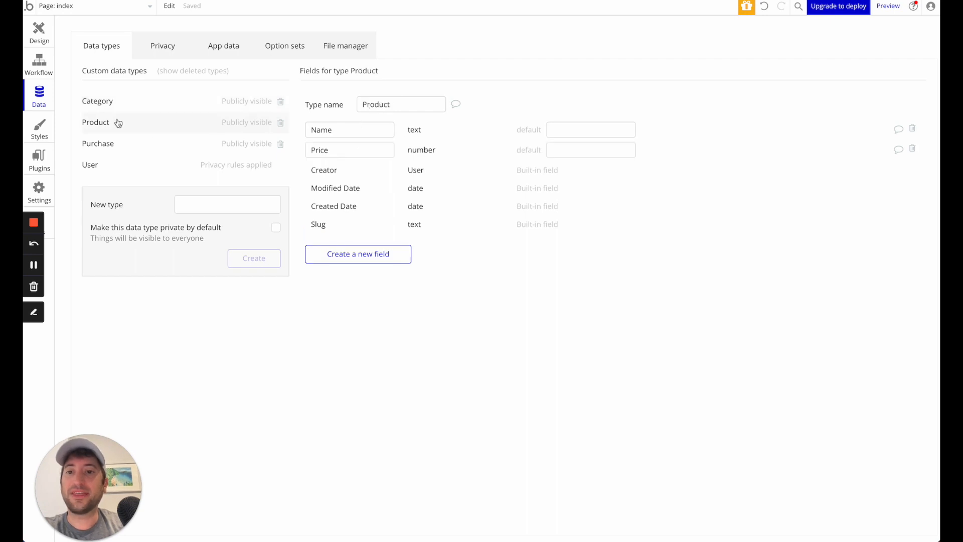
{"action": "left_click", "coordinate": [361, 253]}
{"action": "type", "text": "Category"}
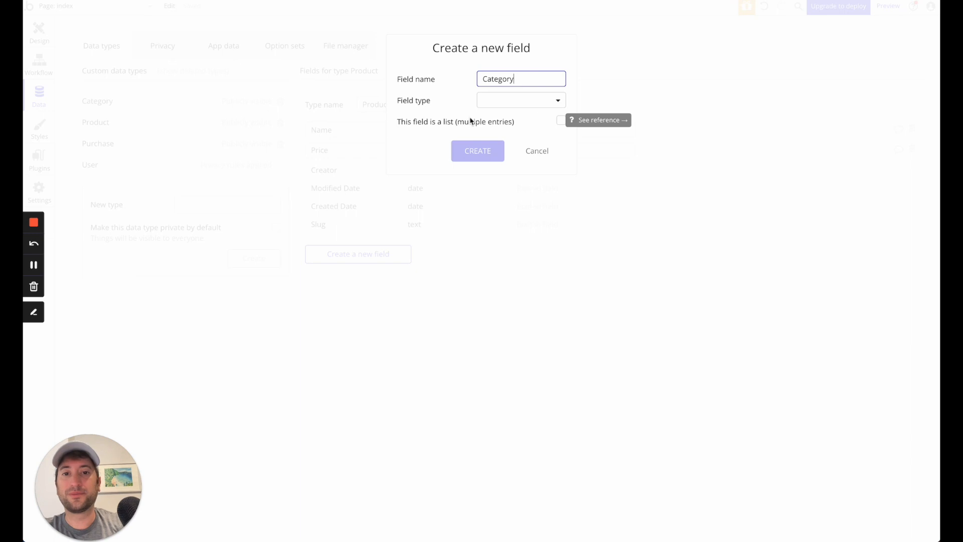
{"action": "left_click", "coordinate": [426, 76]}
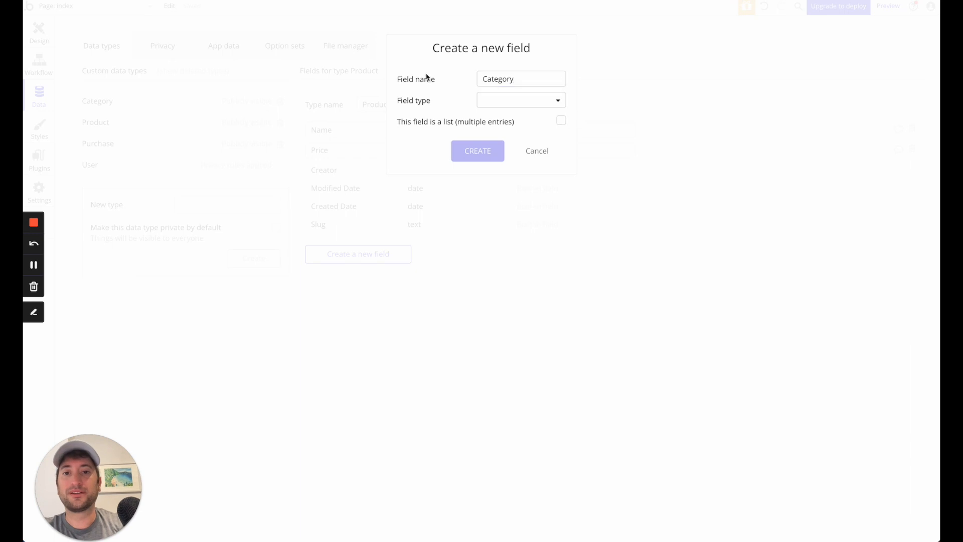
{"action": "left_click", "coordinate": [520, 105]}
{"action": "scroll", "coordinate": [490, 224], "scroll_direction": "down", "scroll_amount": 2}
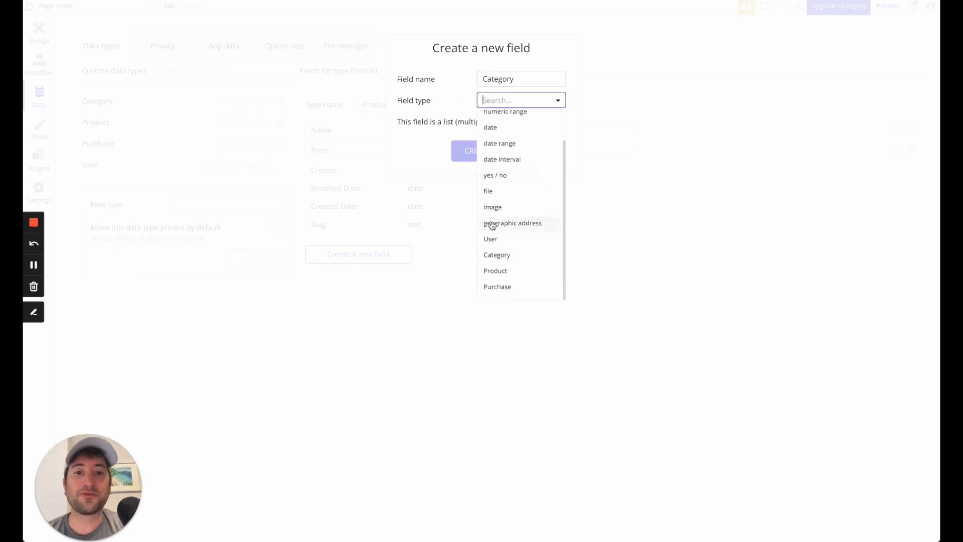
{"action": "left_click", "coordinate": [504, 257]}
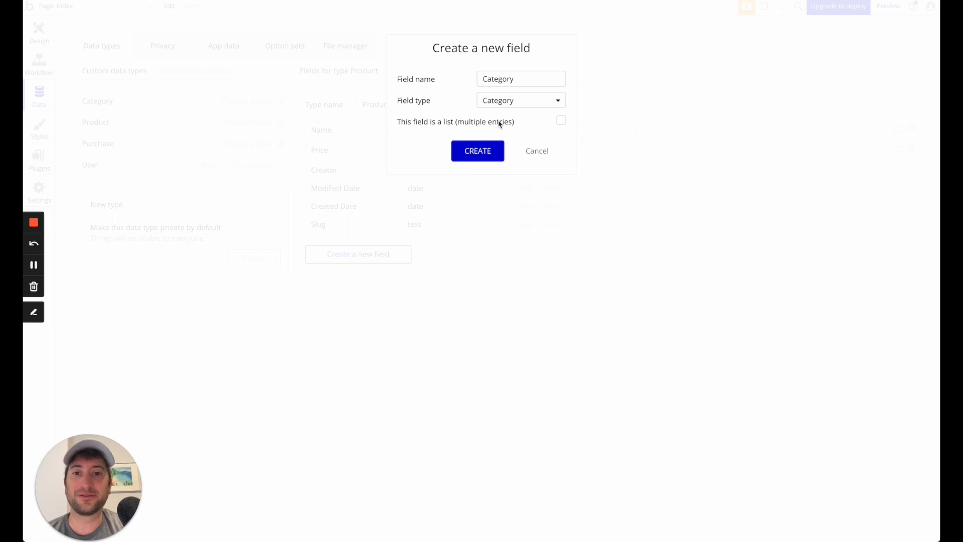
{"action": "left_click", "coordinate": [561, 121]}
{"action": "left_click", "coordinate": [485, 153]}
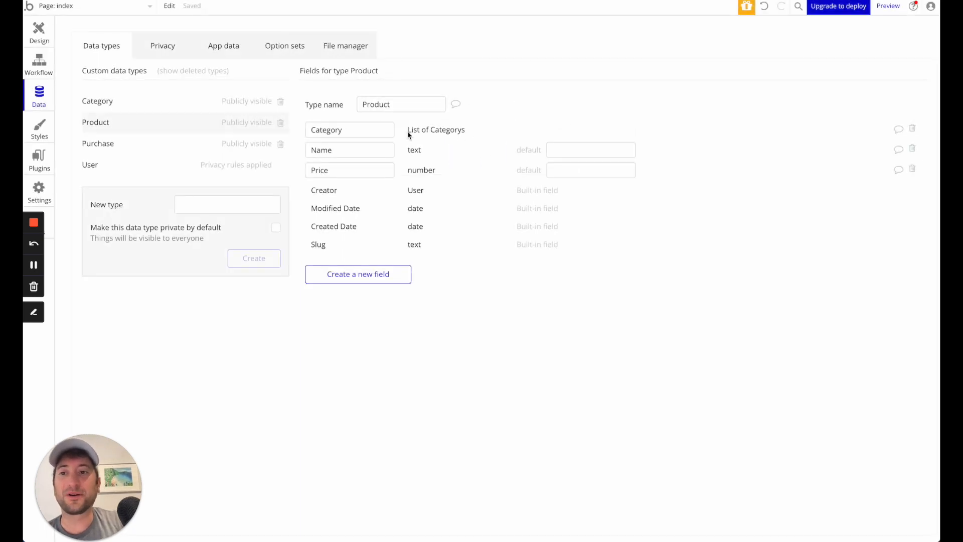
- Add a field named User of type User to the Purchase data type, leaving it as a single entry
{"action": "left_click", "coordinate": [135, 109]}
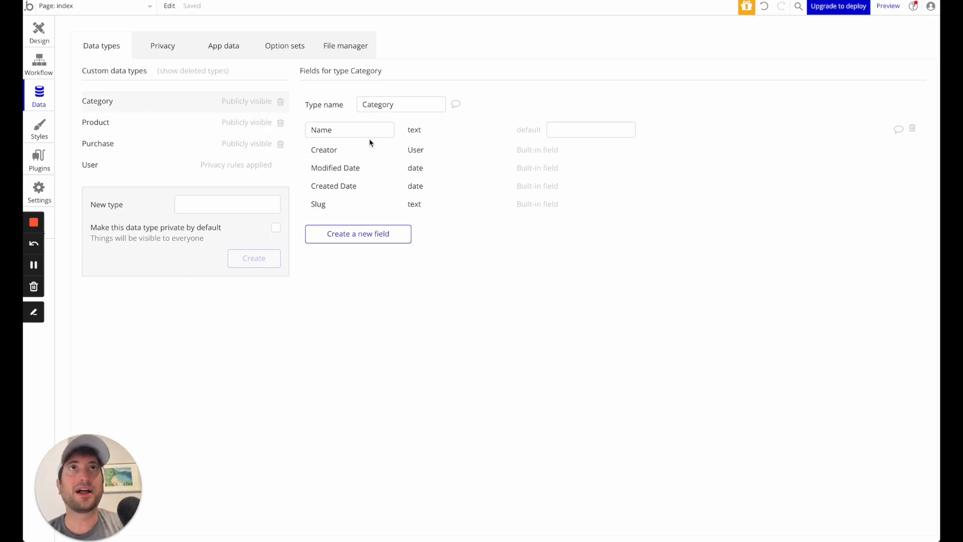
{"action": "left_click", "coordinate": [196, 133]}
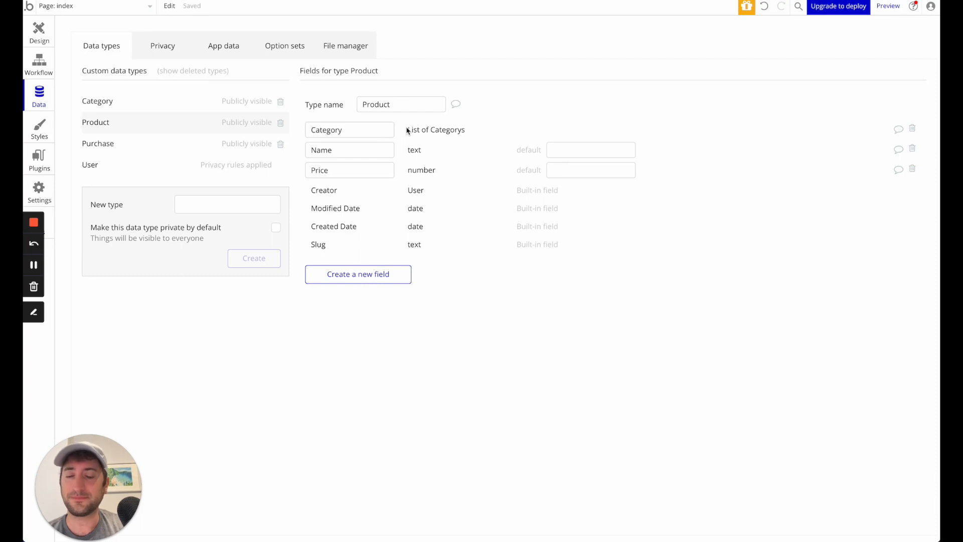
{"action": "left_click", "coordinate": [101, 145]}
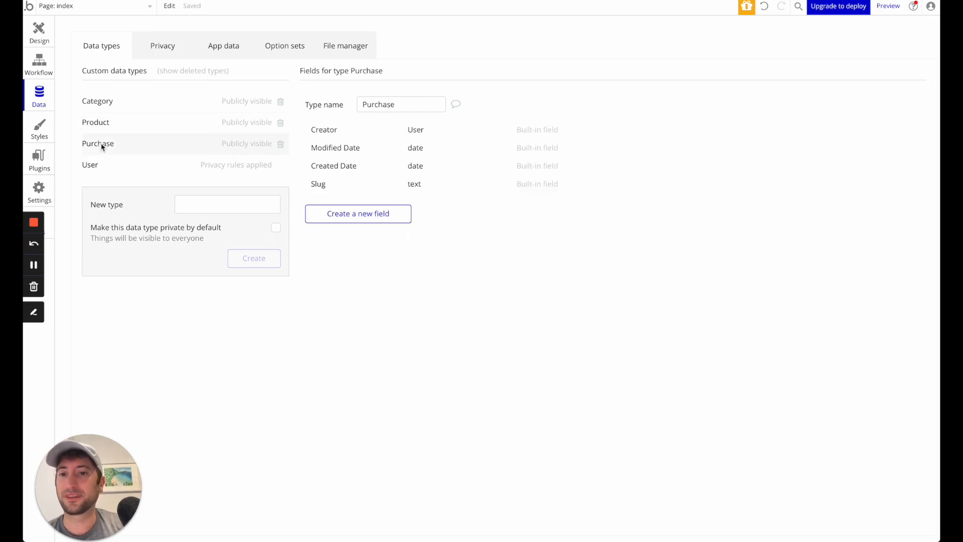
{"action": "left_click", "coordinate": [360, 223]}
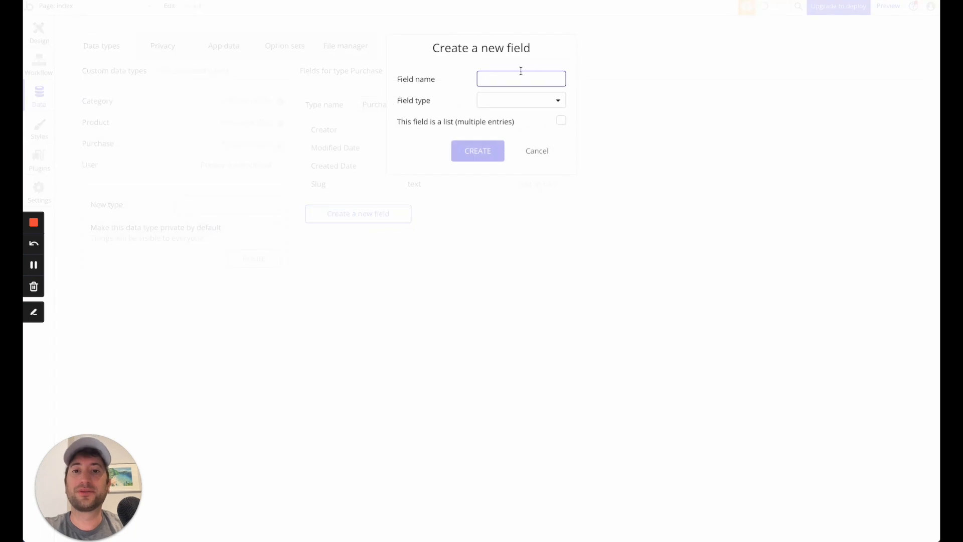
{"action": "type", "text": "User"}
{"action": "left_click", "coordinate": [516, 100]}
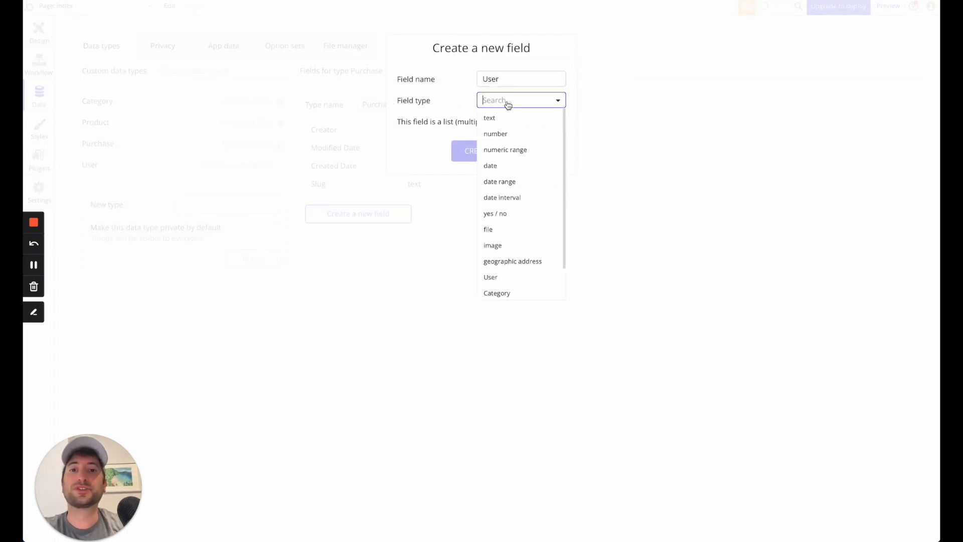
{"action": "scroll", "coordinate": [512, 273], "scroll_direction": "down", "scroll_amount": 1}
{"action": "left_click", "coordinate": [502, 243]}
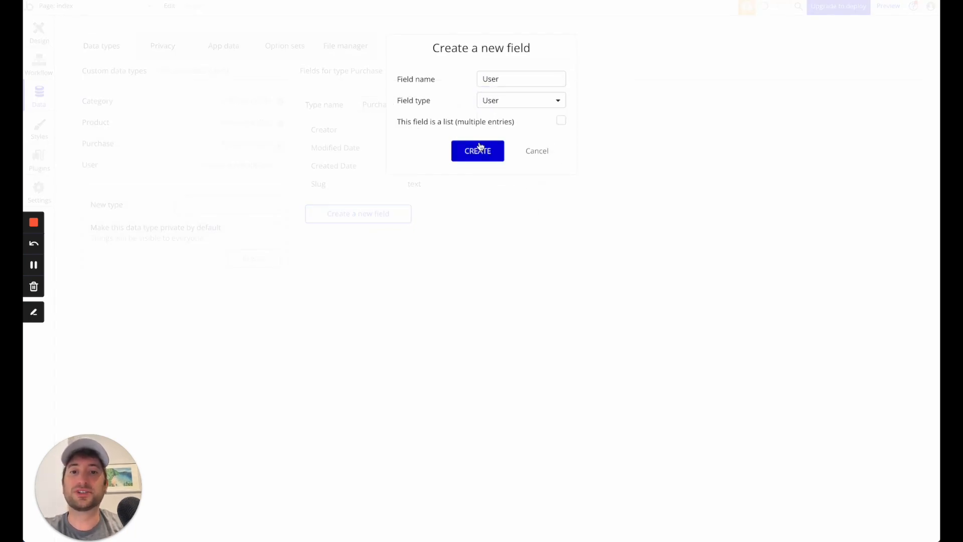
{"action": "left_click", "coordinate": [478, 151]}
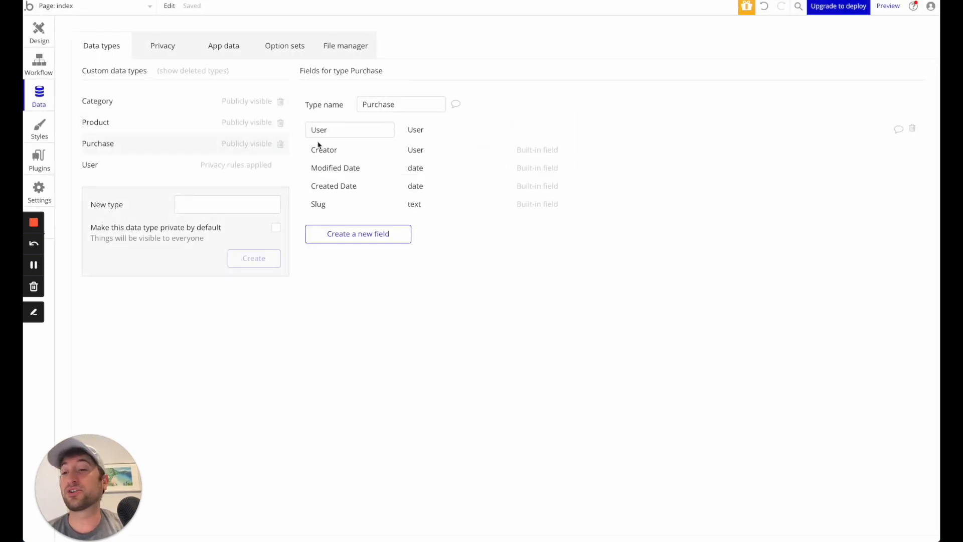
- Compare the built-in fields of the User data type with the User field that links to it from Purchase
{"action": "left_click", "coordinate": [159, 168]}
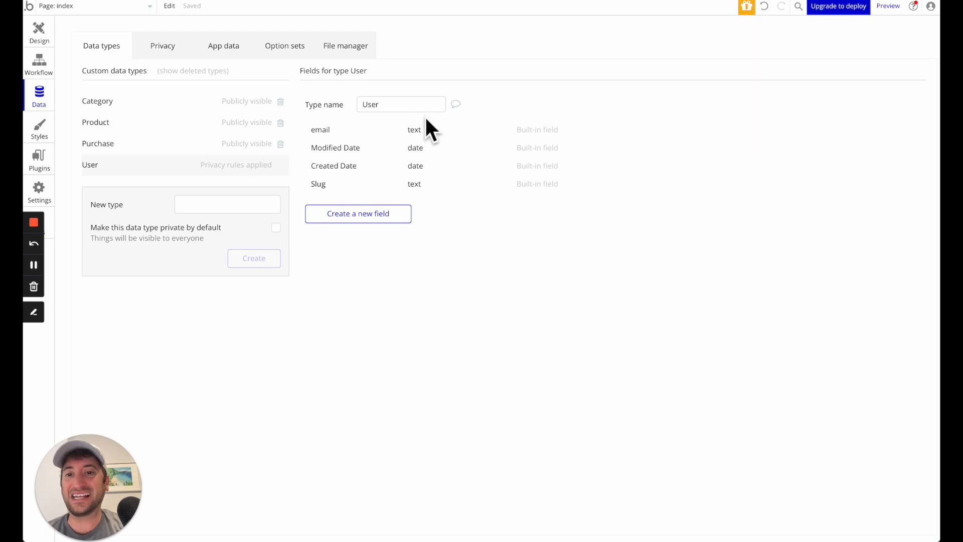
{"action": "left_click", "coordinate": [167, 154]}
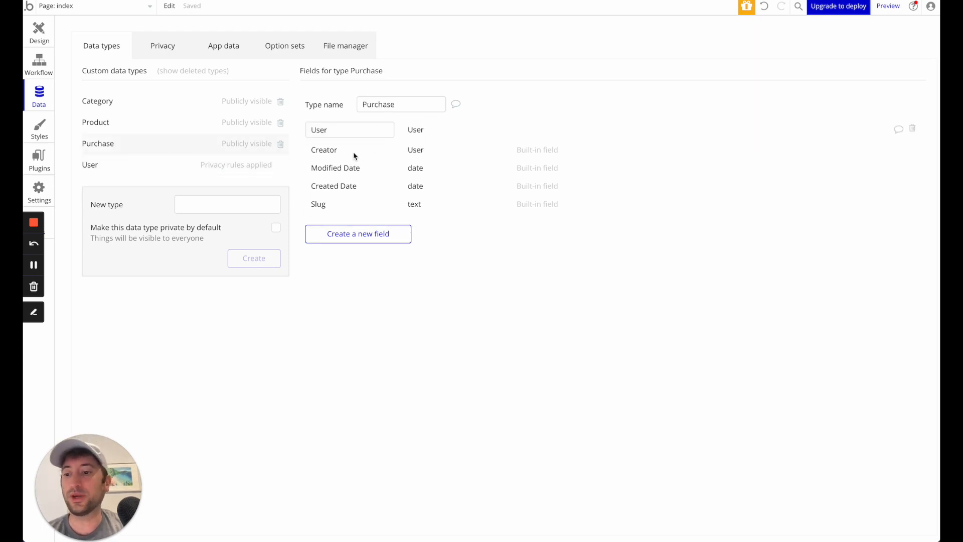
{"action": "left_click", "coordinate": [370, 132]}
{"action": "left_click", "coordinate": [419, 133]}
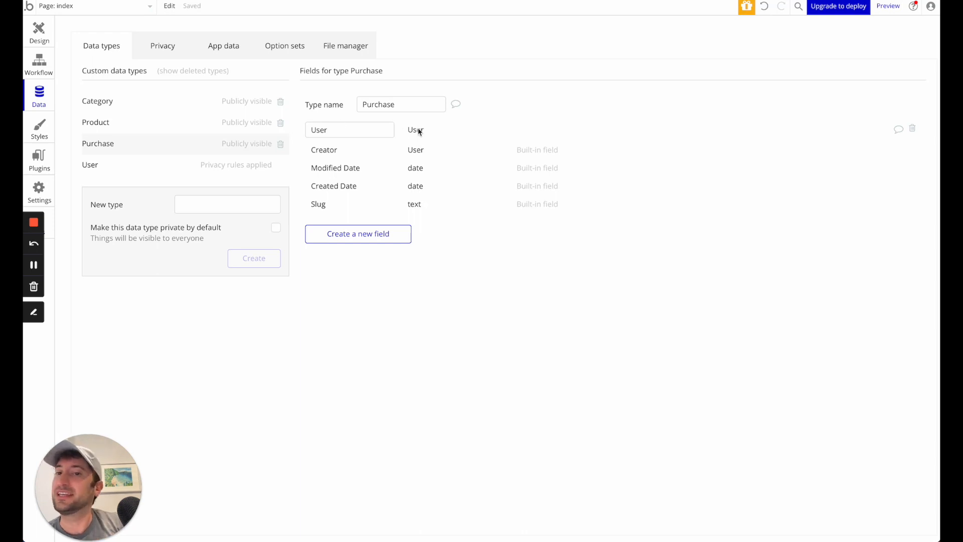
{"action": "left_click", "coordinate": [172, 162]}
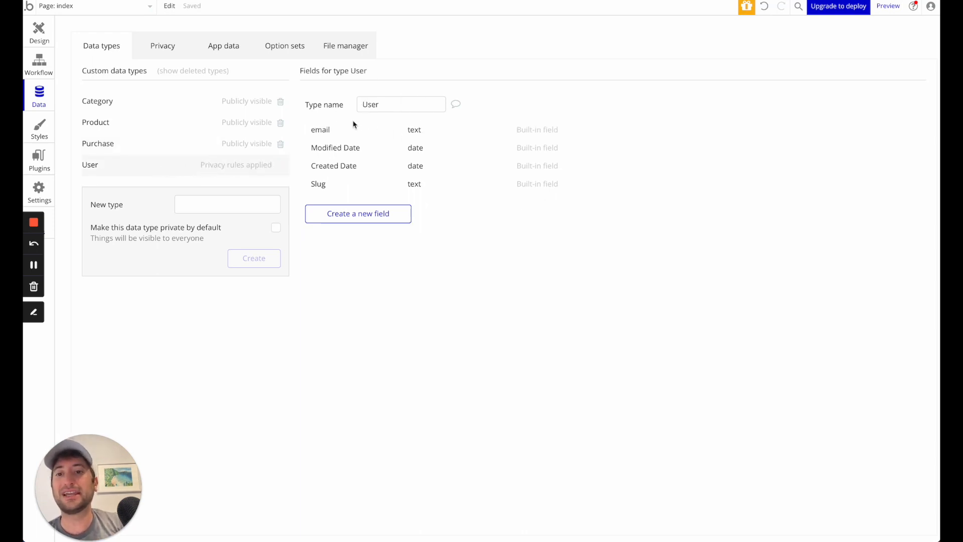
- Add a field named Product of type Product to the Purchase data type, leaving it as a single entry
{"action": "left_click", "coordinate": [143, 143]}
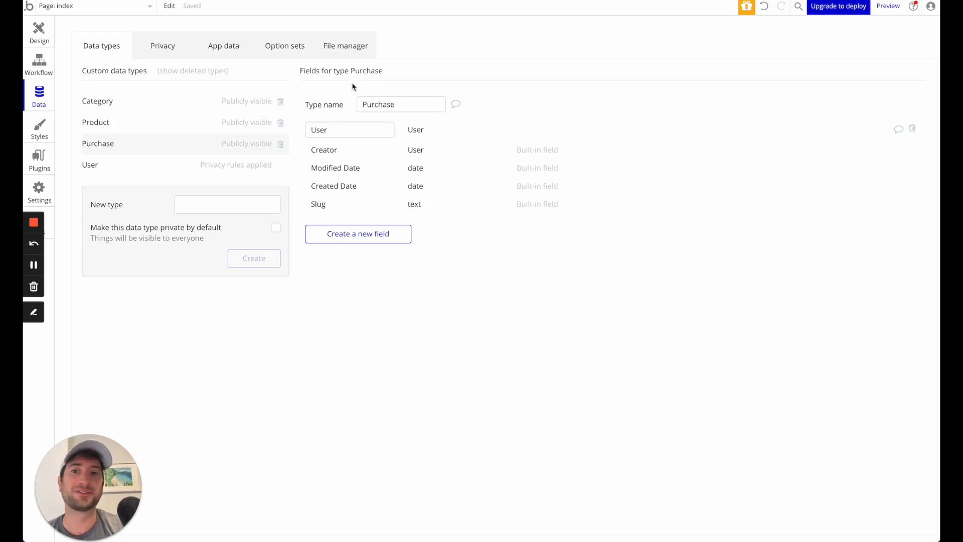
{"action": "left_click", "coordinate": [365, 241]}
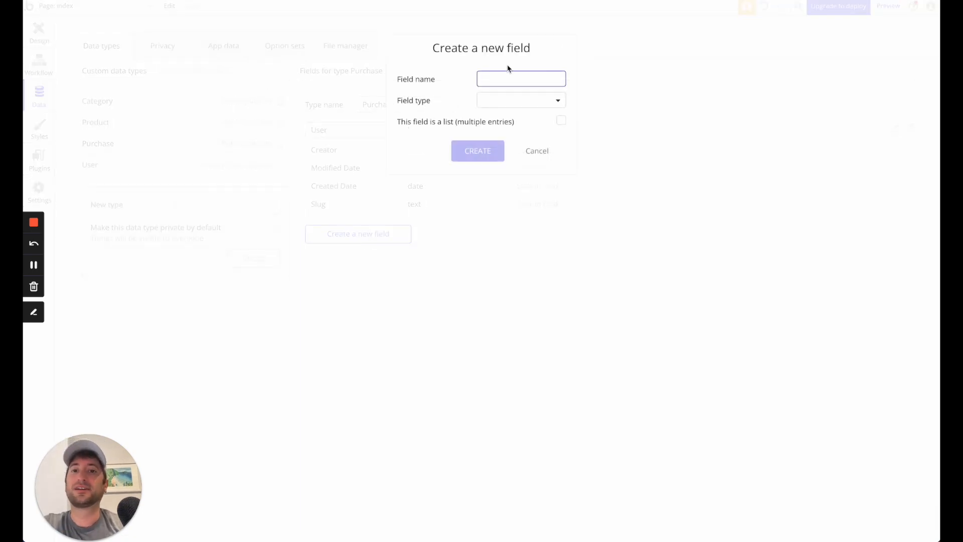
{"action": "type", "text": "Product"}
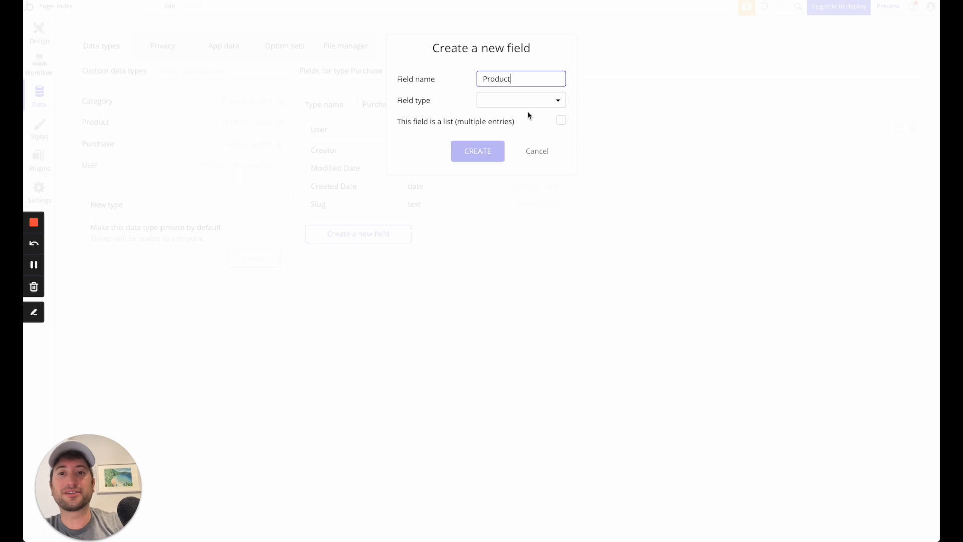
{"action": "left_click", "coordinate": [498, 96]}
{"action": "scroll", "coordinate": [505, 284], "scroll_direction": "down", "scroll_amount": 2}
{"action": "left_click", "coordinate": [506, 272]}
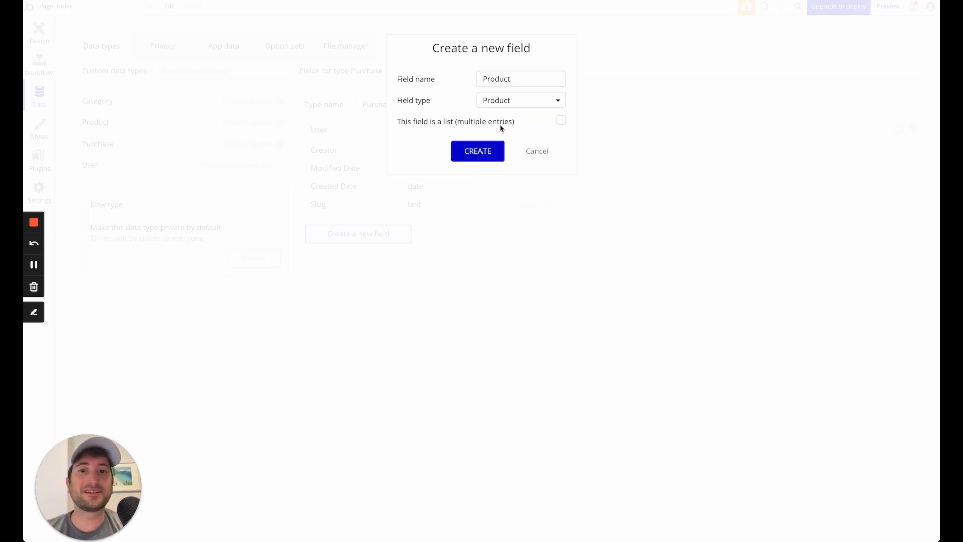
{"action": "left_click", "coordinate": [489, 156]}
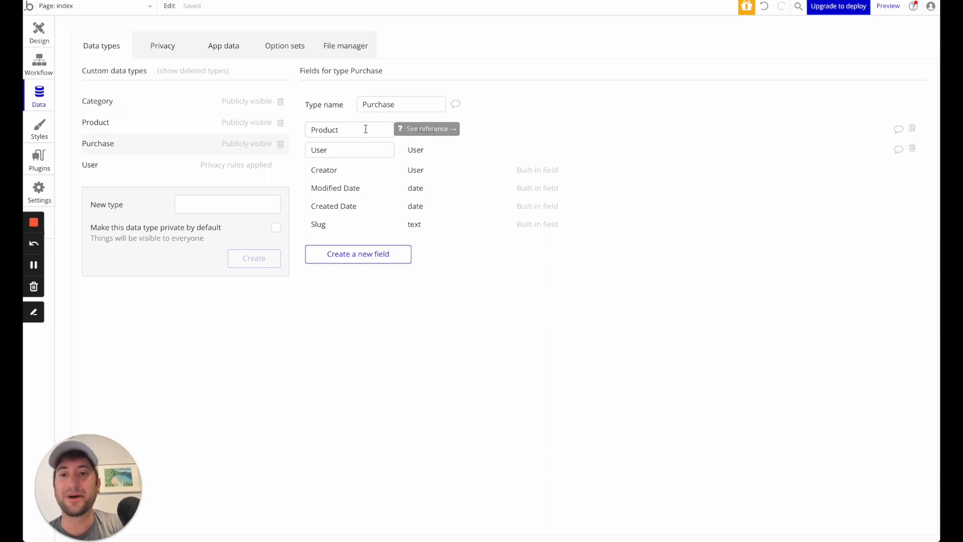
- Review the fields of the Product, Purchase, User and Category data types
{"action": "left_click", "coordinate": [154, 131]}
{"action": "left_click", "coordinate": [151, 146]}
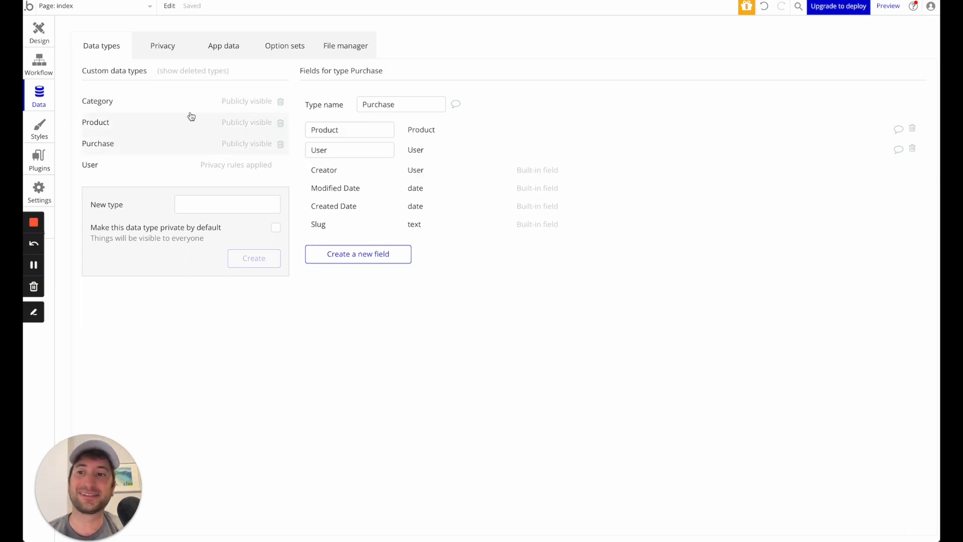
{"action": "left_click", "coordinate": [150, 166]}
{"action": "left_click", "coordinate": [148, 147]}
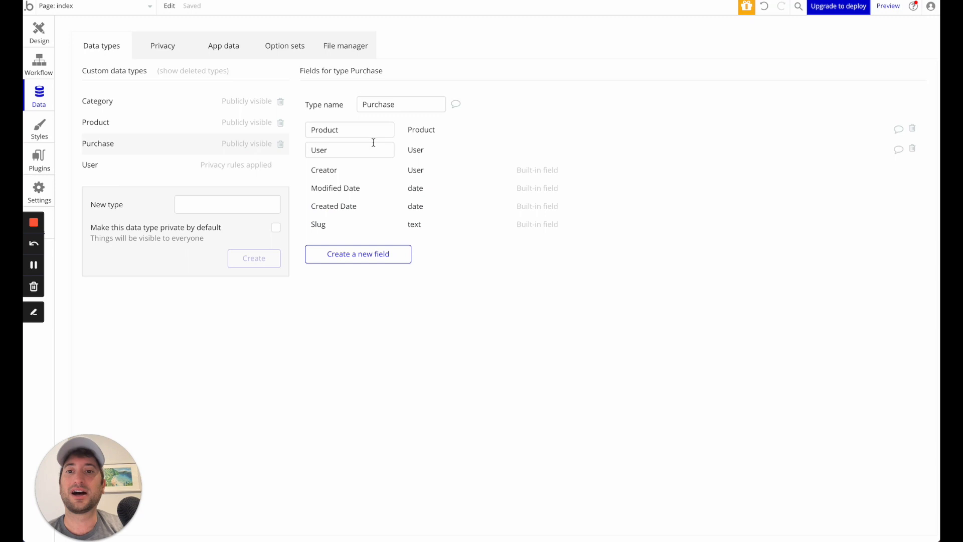
{"action": "left_click", "coordinate": [143, 131]}
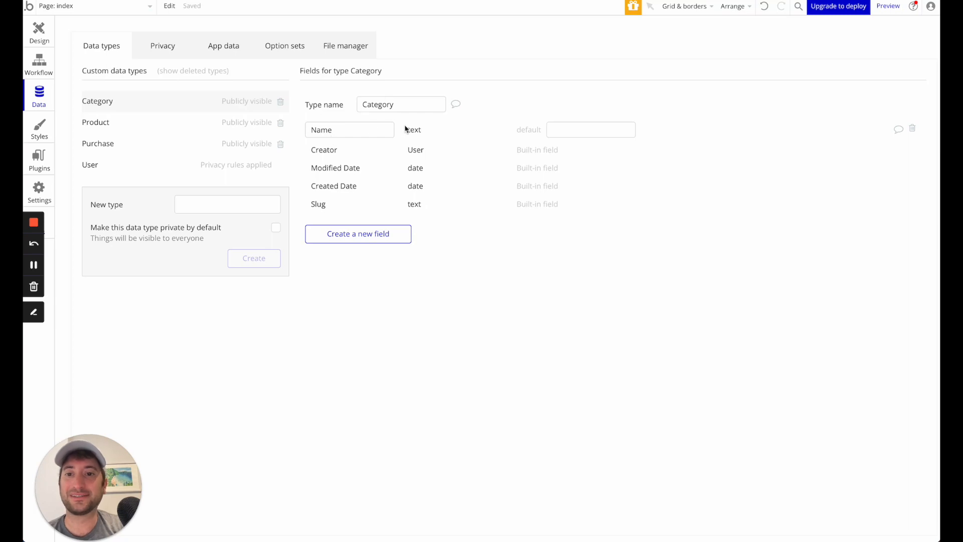
{"action": "left_click", "coordinate": [353, 132]}
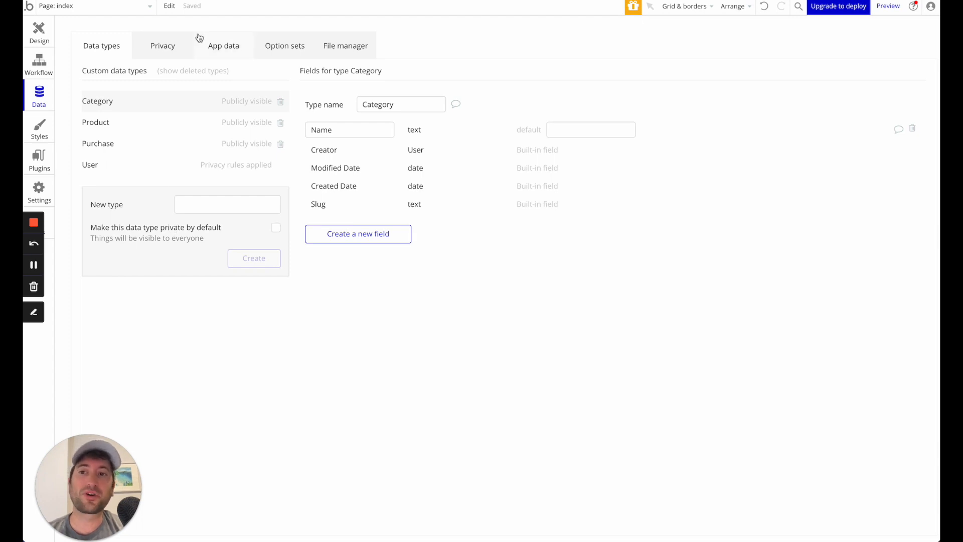
- Examine the privacy rules of each data type, including the "User's own data" rule and the default permissions for User
{"action": "left_click", "coordinate": [179, 47]}
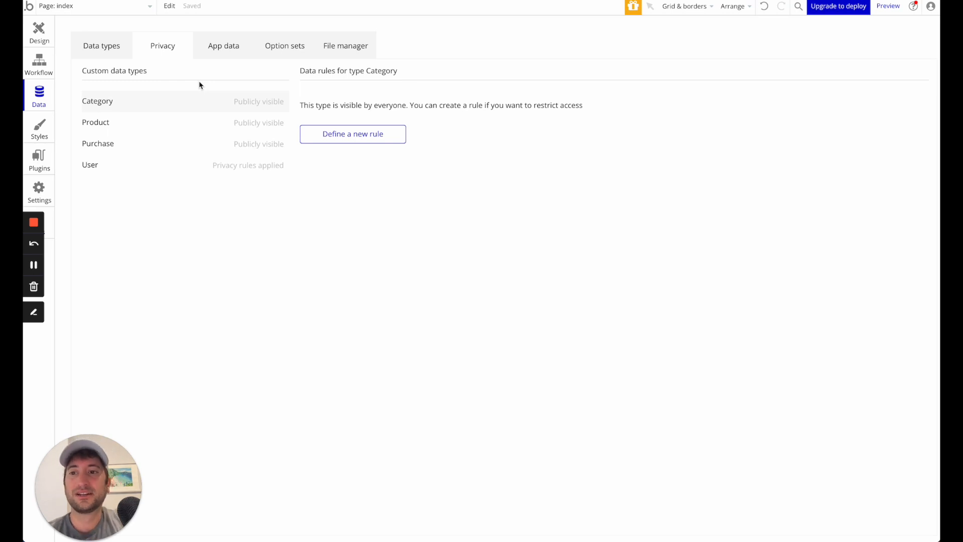
{"action": "left_click", "coordinate": [161, 164]}
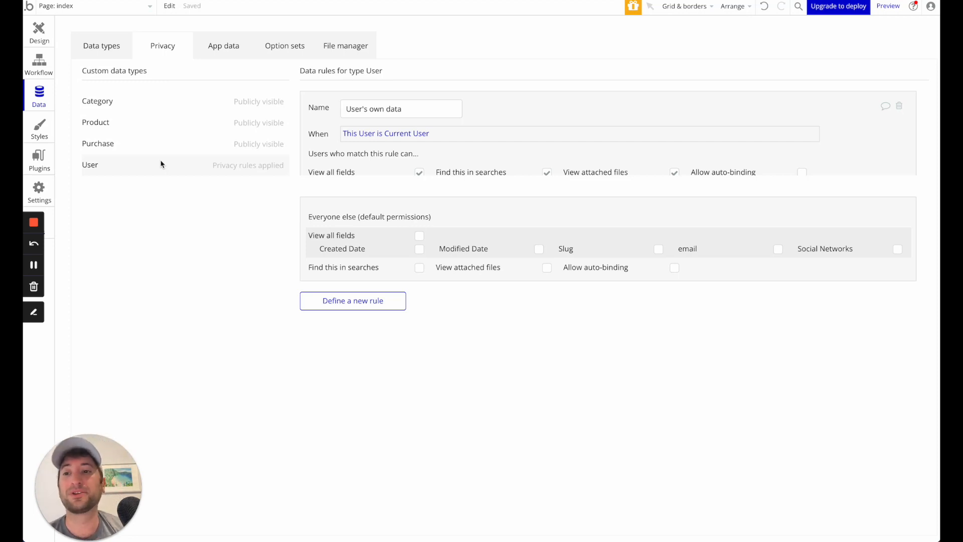
{"action": "left_click", "coordinate": [148, 150]}
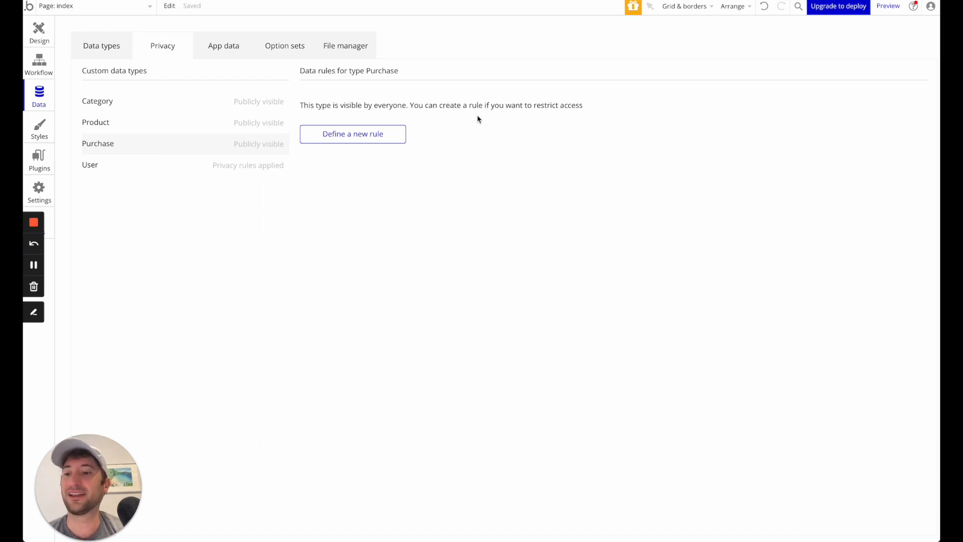
{"action": "left_click", "coordinate": [359, 133]}
{"action": "left_click", "coordinate": [533, 119]}
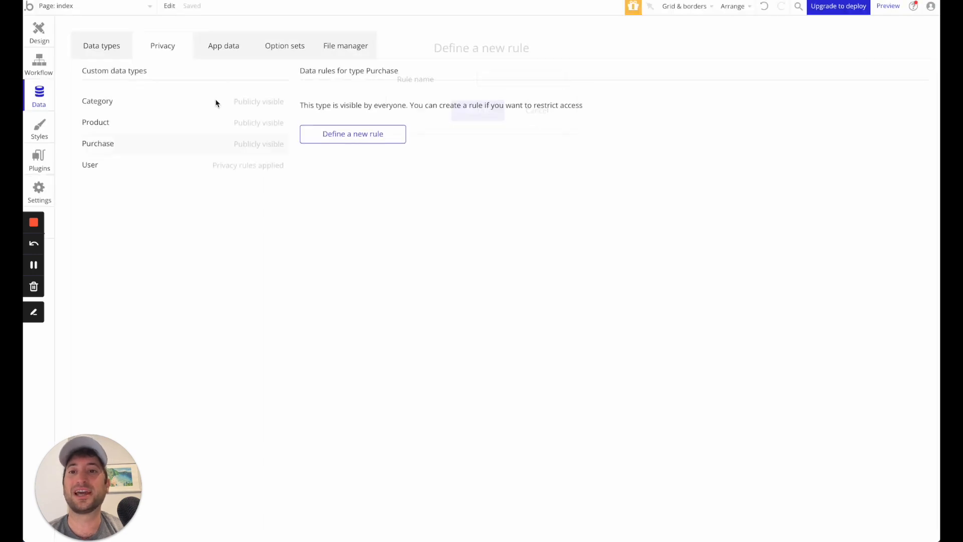
{"action": "left_click", "coordinate": [95, 165]}
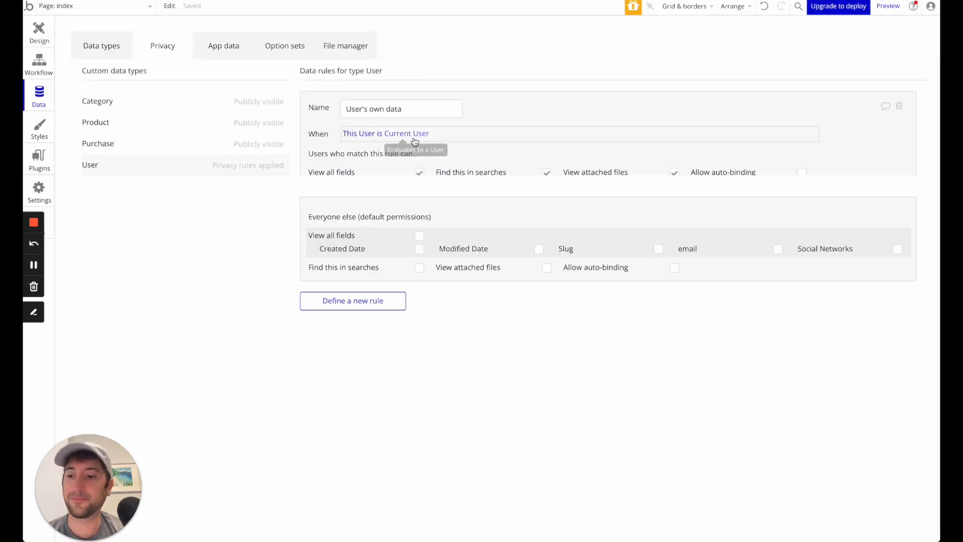
{"action": "scroll", "coordinate": [424, 200], "scroll_direction": "down", "scroll_amount": 1}
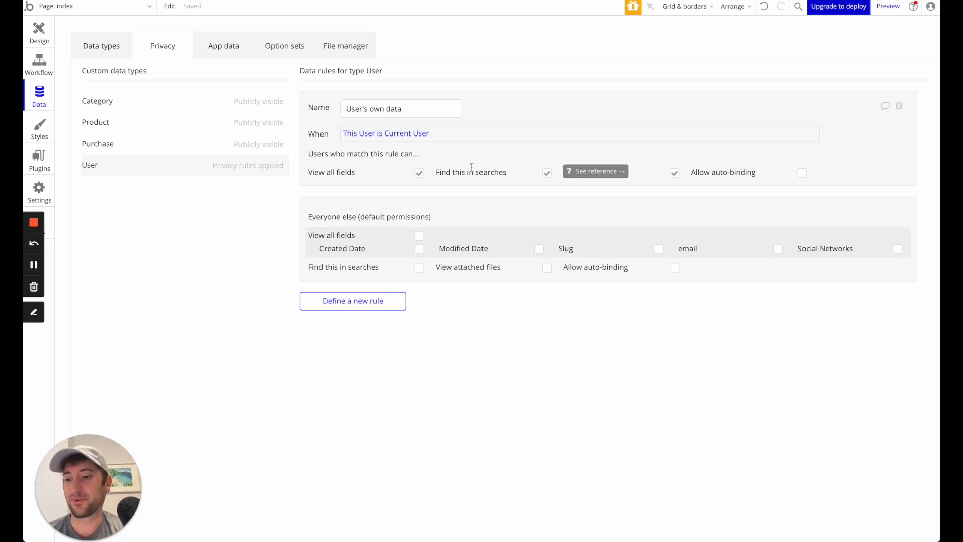
{"action": "left_click", "coordinate": [204, 149]}
{"action": "left_click", "coordinate": [198, 123]}
{"action": "left_click", "coordinate": [196, 100]}
{"action": "left_click", "coordinate": [196, 126]}
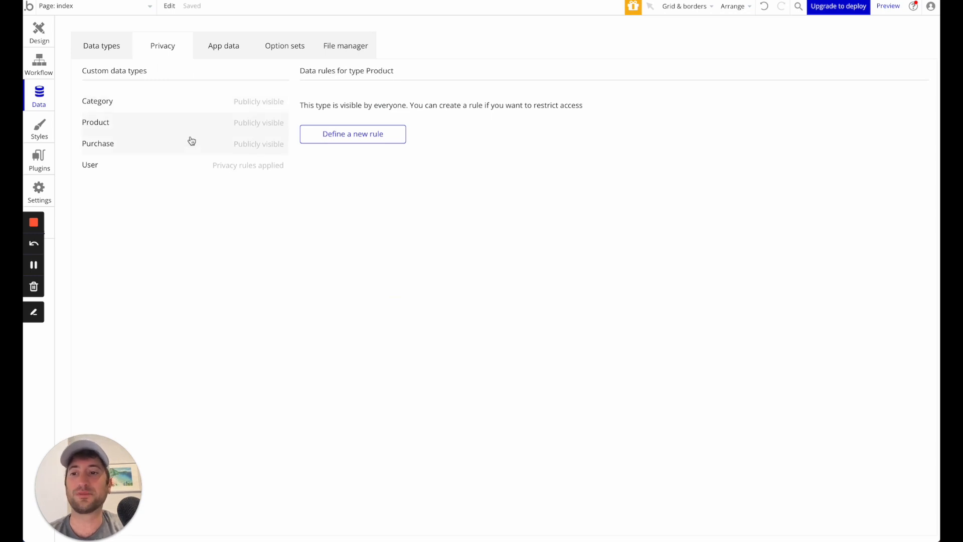
{"action": "left_click", "coordinate": [185, 166]}
- Look through the stored app data in the All Categories, All Products, All Purchases and All Users views
{"action": "left_click", "coordinate": [233, 49]}
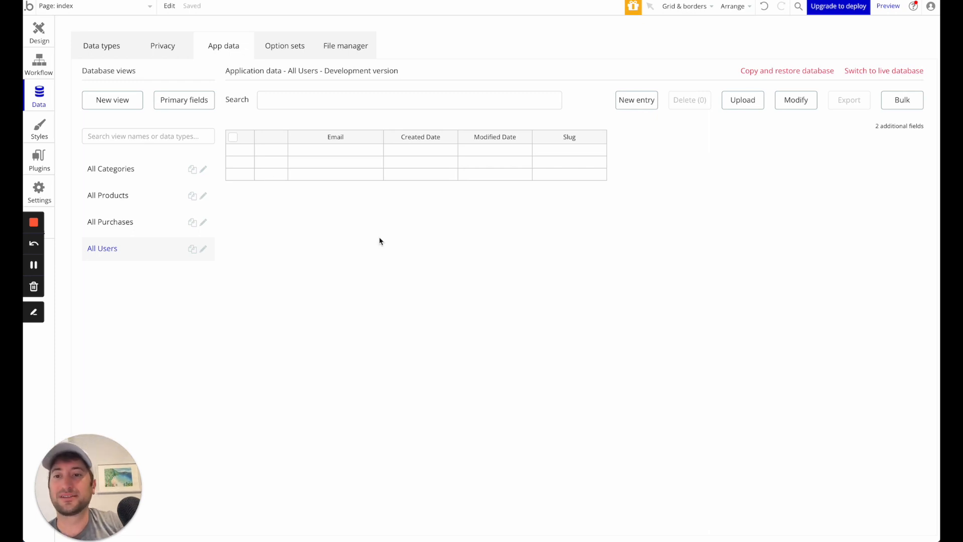
{"action": "left_click", "coordinate": [123, 196]}
{"action": "left_click", "coordinate": [98, 171]}
{"action": "left_click", "coordinate": [112, 196]}
{"action": "left_click", "coordinate": [112, 221]}
{"action": "left_click", "coordinate": [111, 249]}
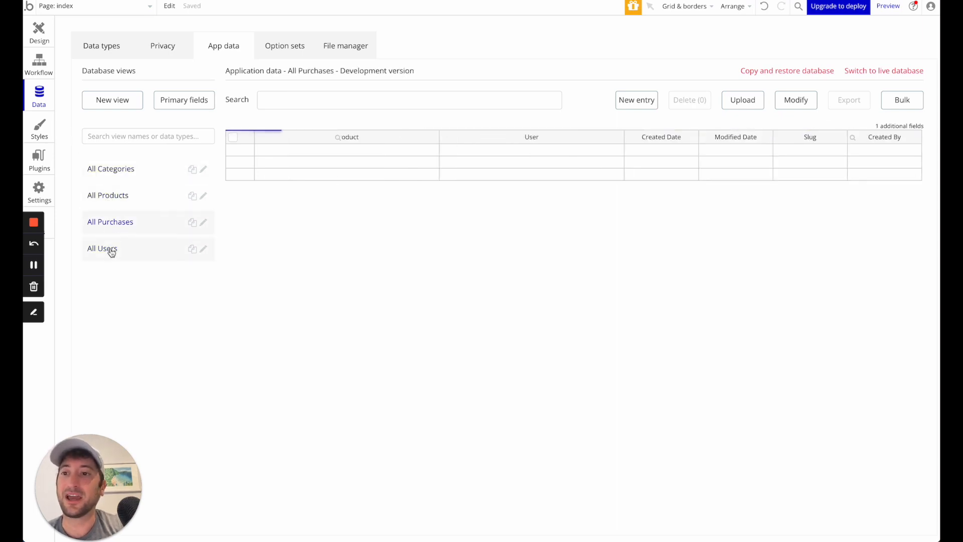
- Look through the purchases, categories and products data, and inspect the form for creating a new Product entry without saving one
{"action": "left_click", "coordinate": [112, 224]}
{"action": "left_click", "coordinate": [112, 168]}
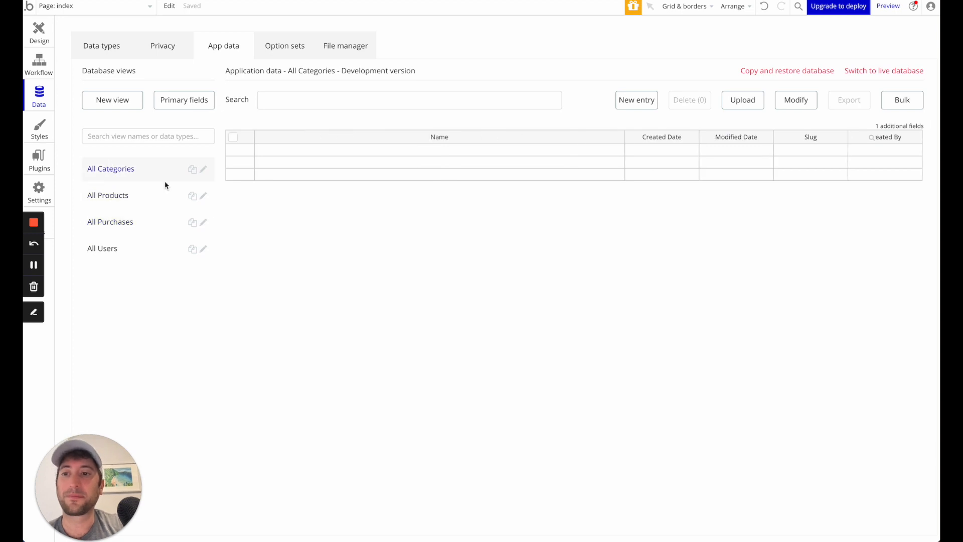
{"action": "left_click", "coordinate": [122, 200]}
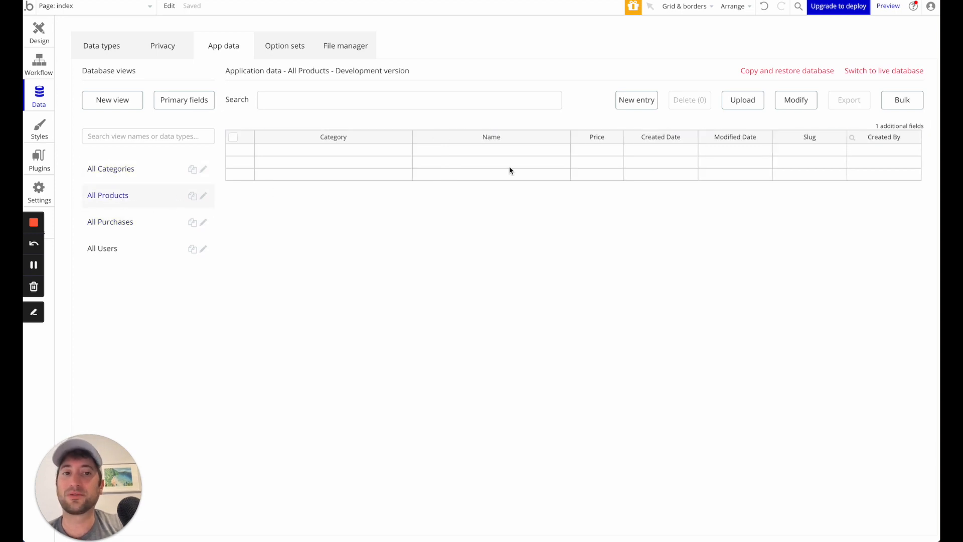
{"action": "left_click", "coordinate": [634, 101]}
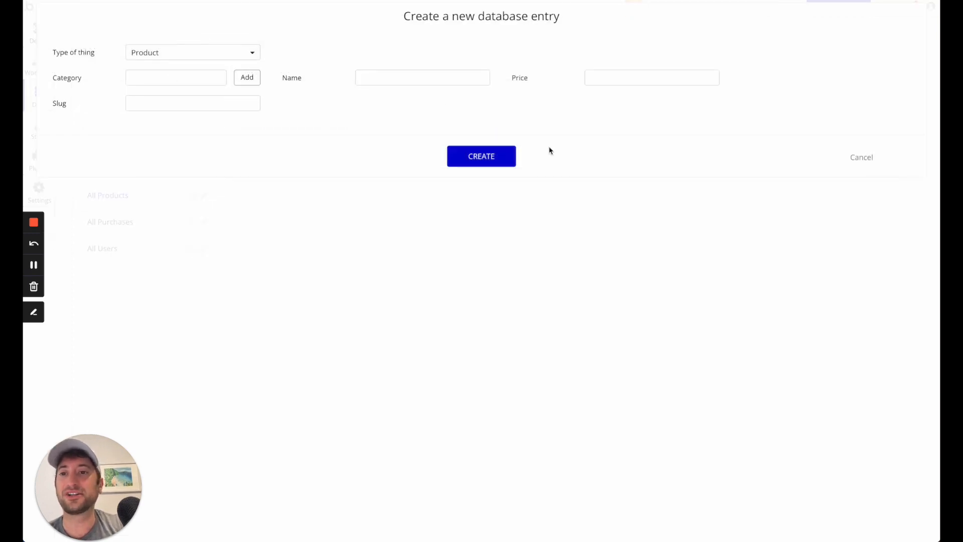
{"action": "left_click", "coordinate": [859, 158]}
{"action": "left_click", "coordinate": [631, 104]}
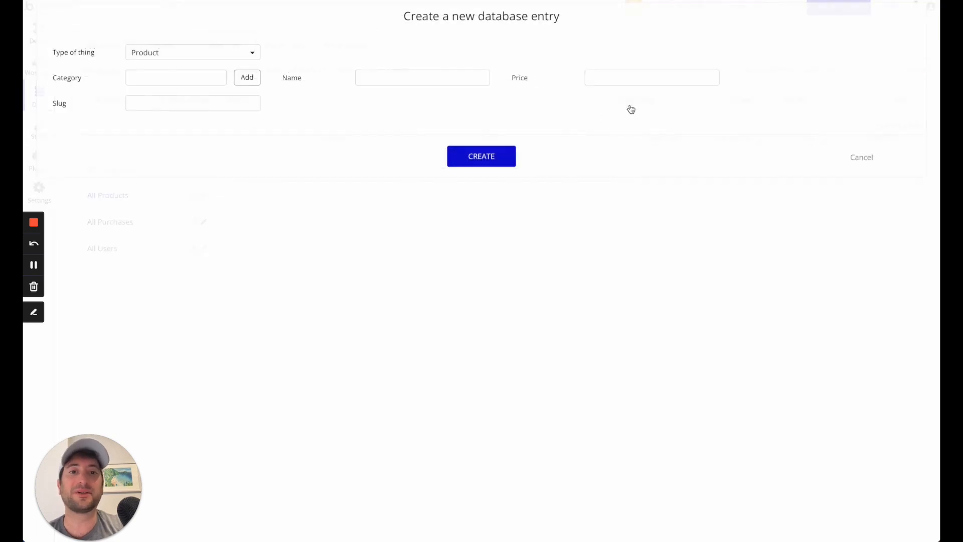
{"action": "left_click", "coordinate": [862, 160]}
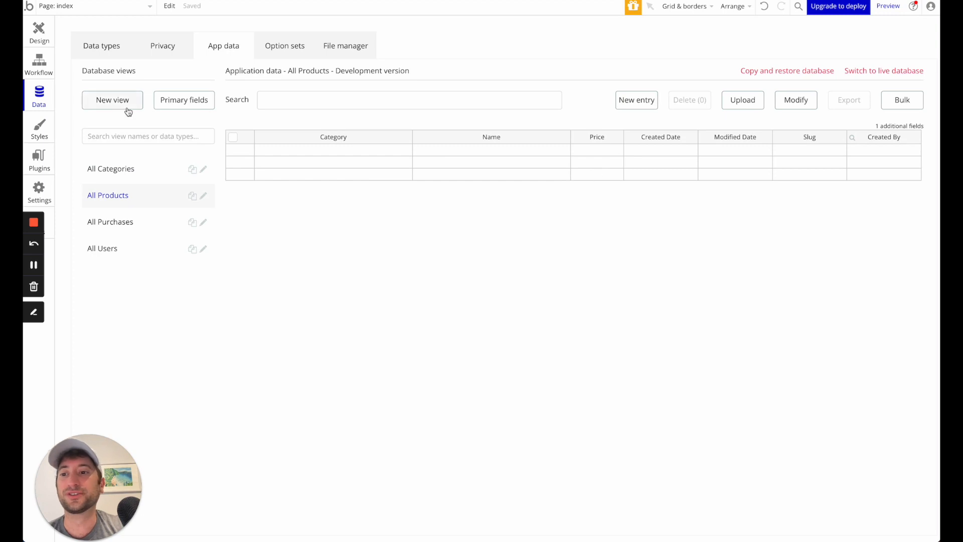
- View the All Users data and the index page's workflow editor, and return to the app data
{"action": "left_click", "coordinate": [116, 250]}
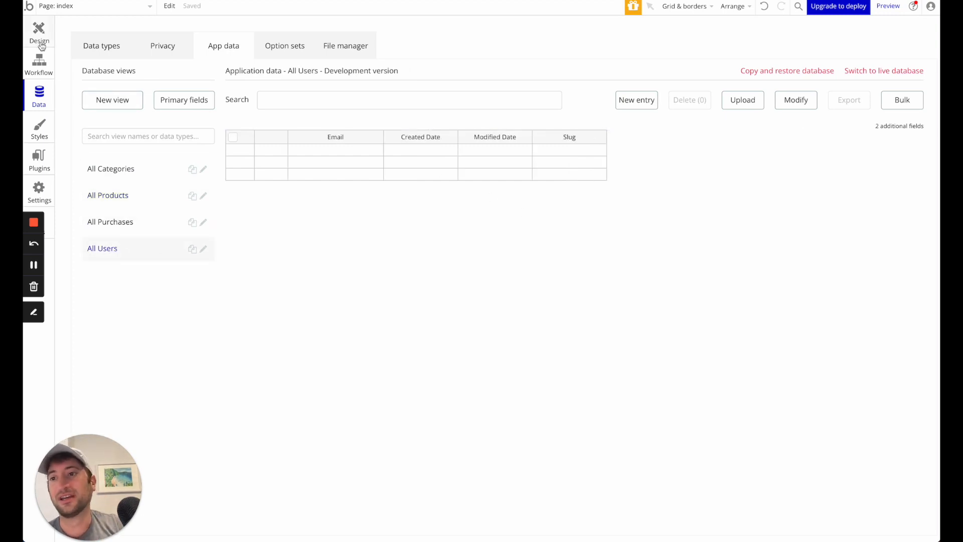
{"action": "left_click", "coordinate": [38, 67]}
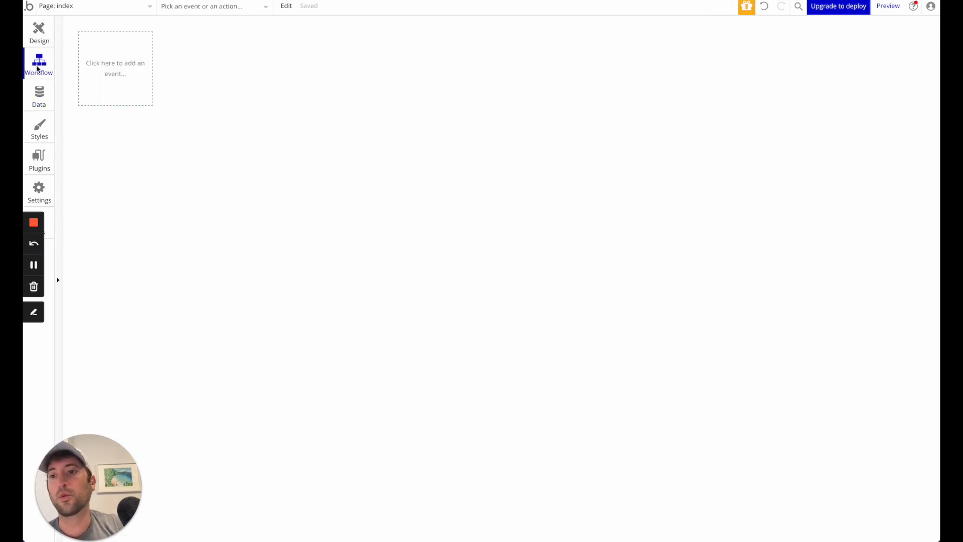
{"action": "left_click", "coordinate": [40, 101]}
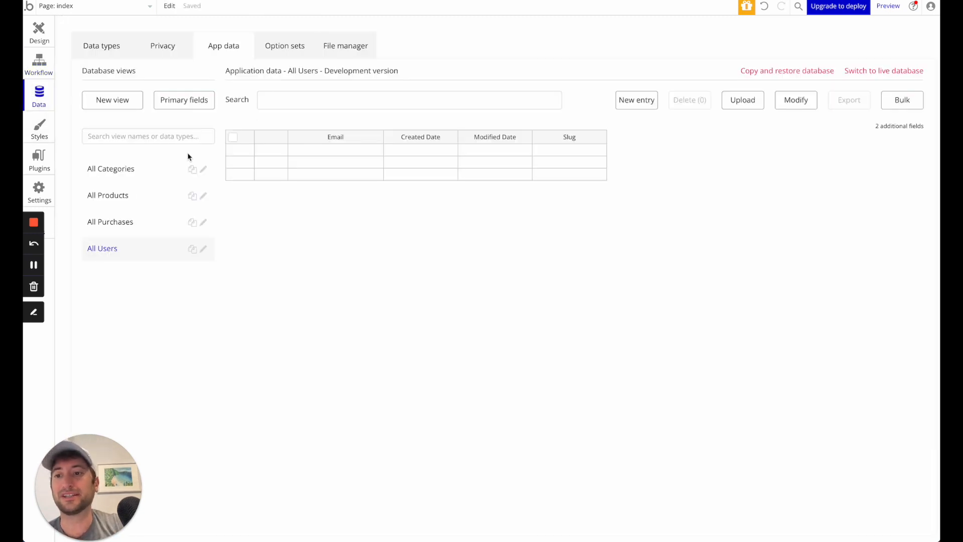
- Create a Product entry named Basketball with a price of 25, leaving its category and slug empty
{"action": "left_click", "coordinate": [115, 201]}
{"action": "left_click", "coordinate": [638, 102]}
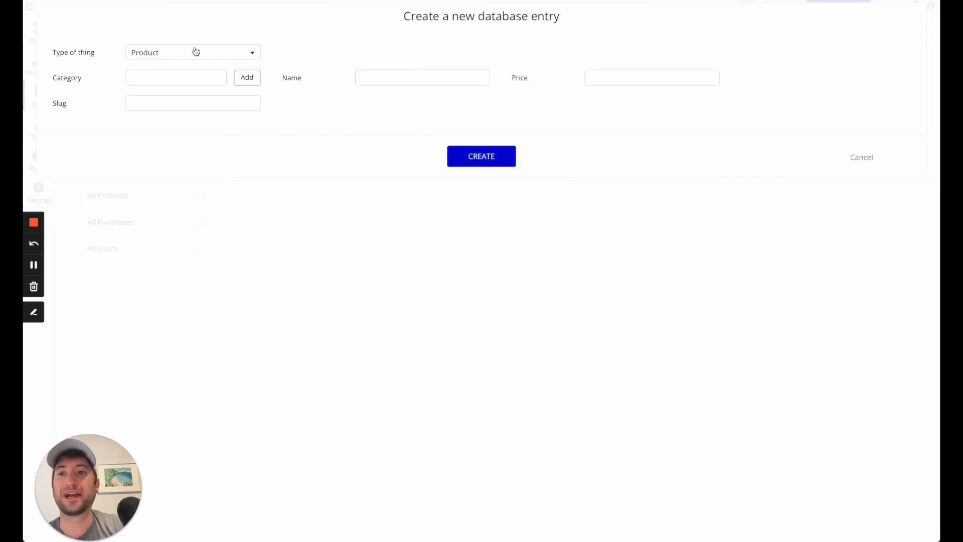
{"action": "left_click", "coordinate": [398, 81]}
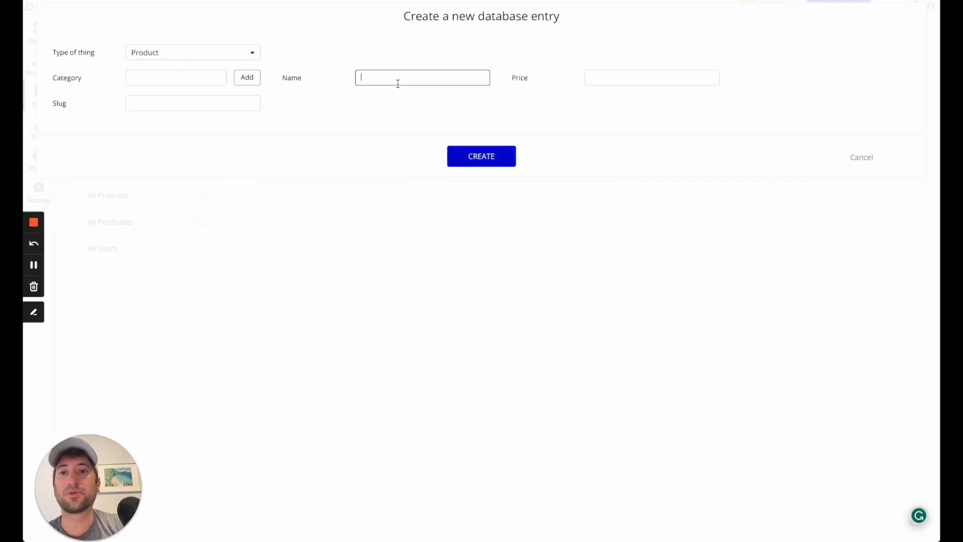
{"action": "type", "text": "Basketball"}
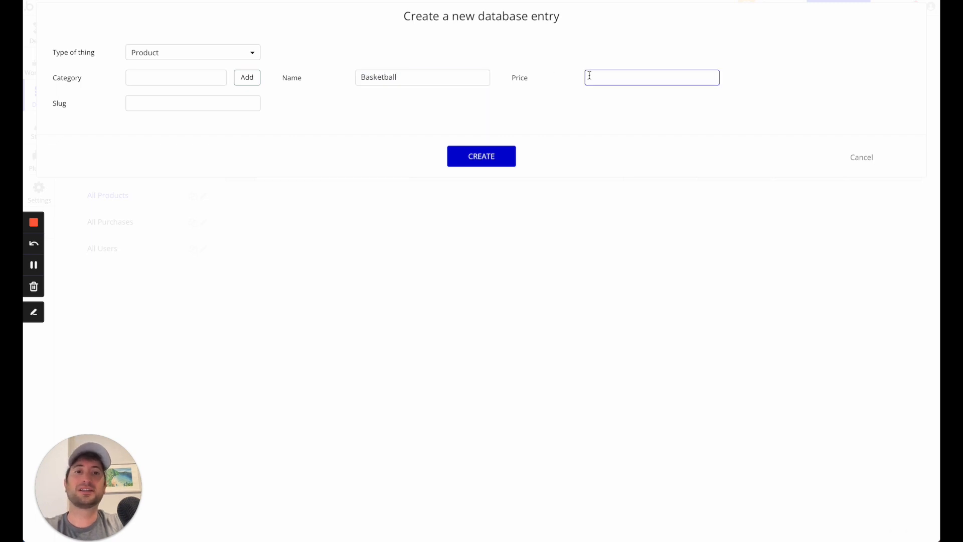
{"action": "type", "text": "25"}
{"action": "left_click", "coordinate": [554, 98]}
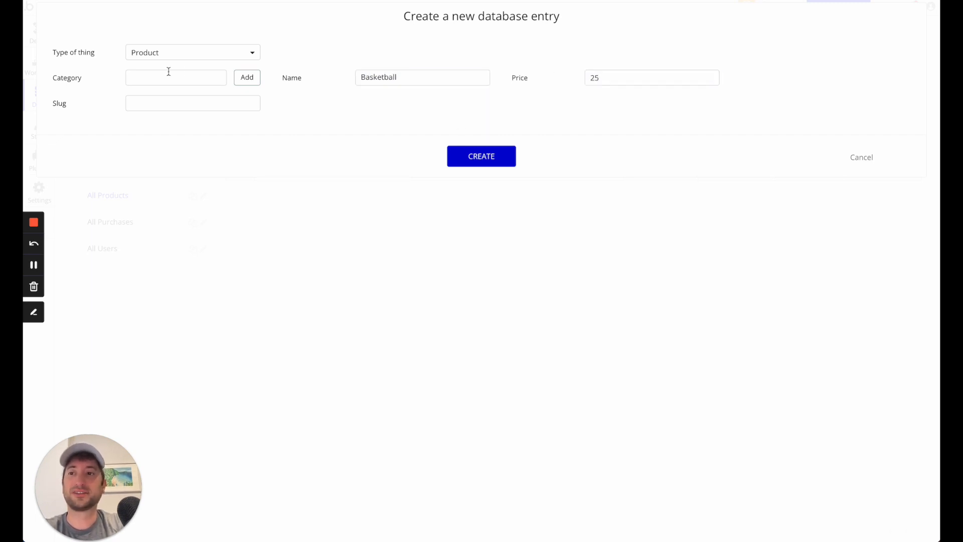
{"action": "left_click", "coordinate": [210, 77]}
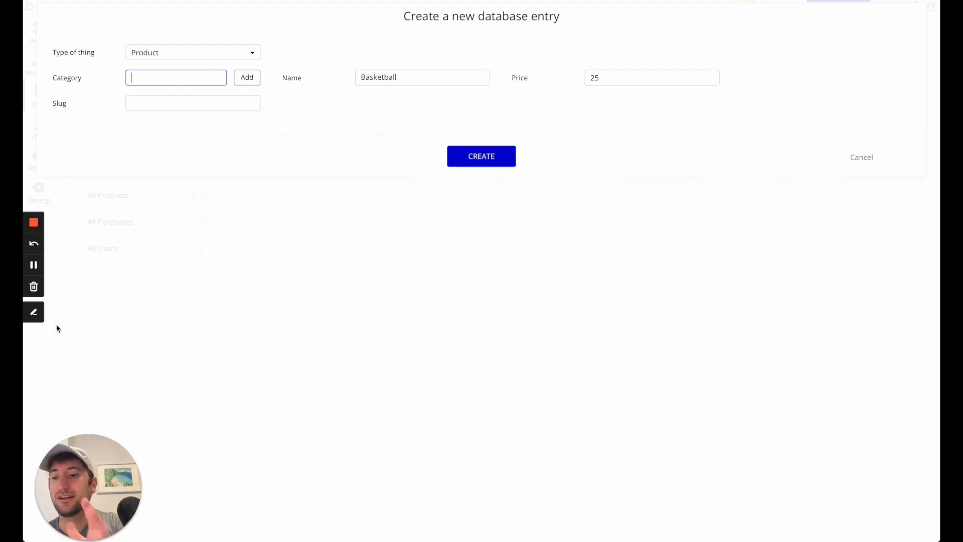
{"action": "left_click", "coordinate": [508, 163]}
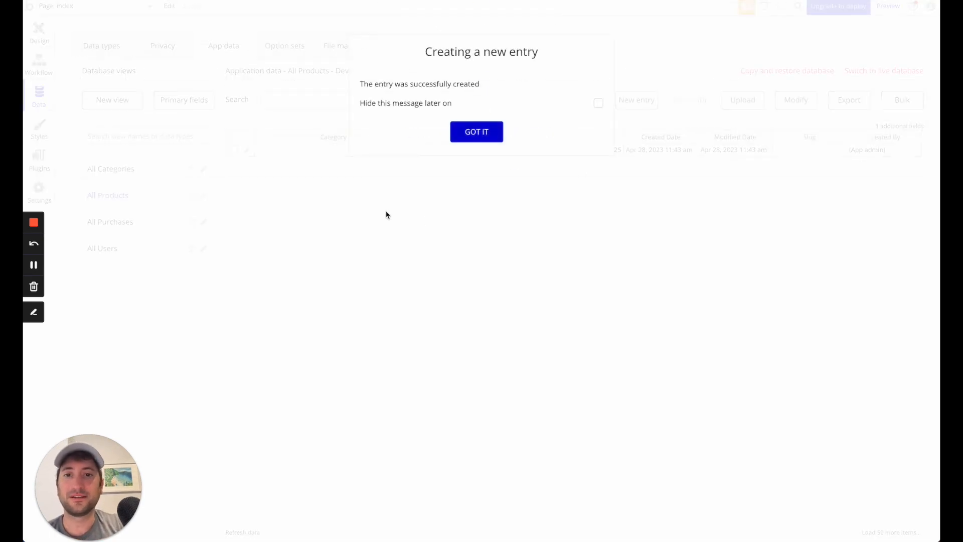
{"action": "left_click", "coordinate": [480, 134]}
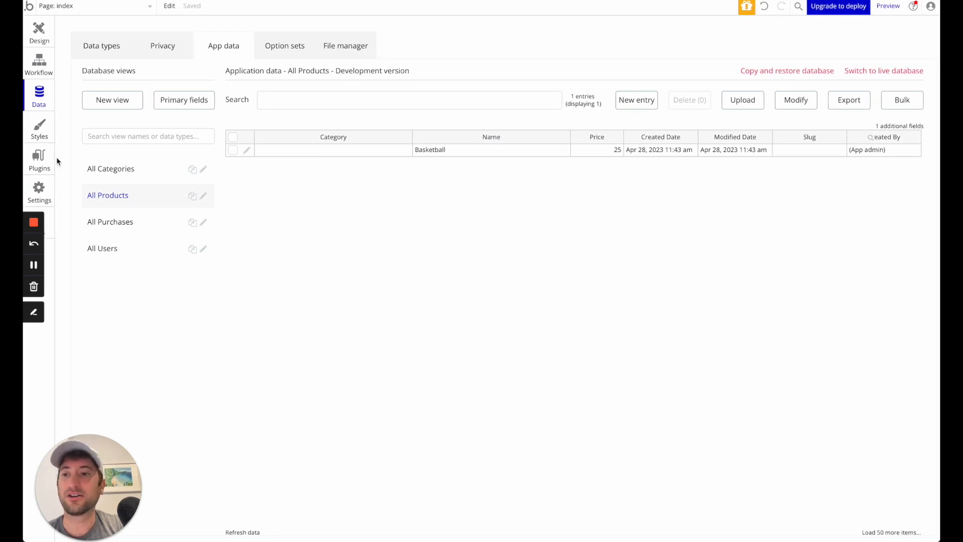
- Examine the CSV upload and data modification options for the All Products view without uploading or changing anything
{"action": "left_click", "coordinate": [108, 179]}
{"action": "left_click", "coordinate": [108, 206]}
{"action": "left_click", "coordinate": [233, 150]}
{"action": "left_click", "coordinate": [233, 150]}
{"action": "left_click", "coordinate": [743, 101]}
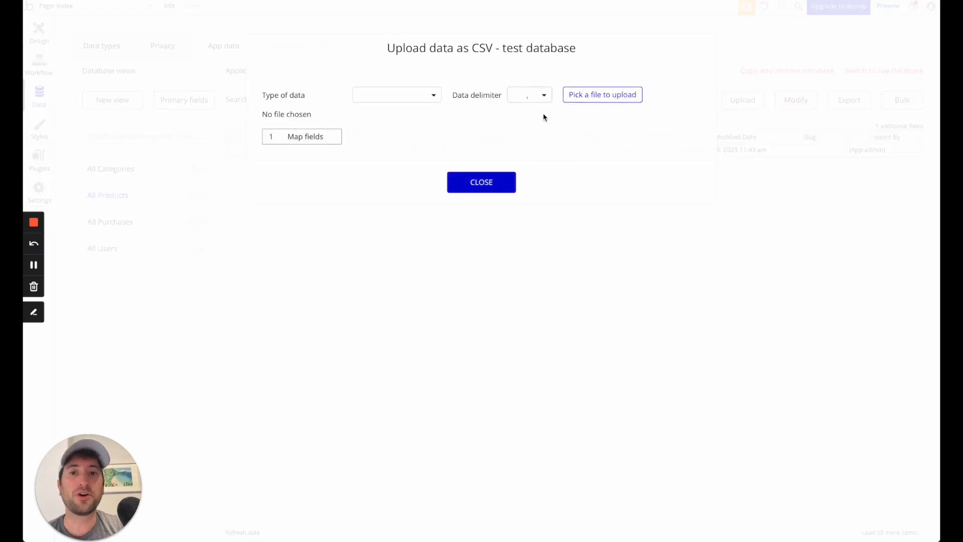
{"action": "left_click", "coordinate": [536, 263]}
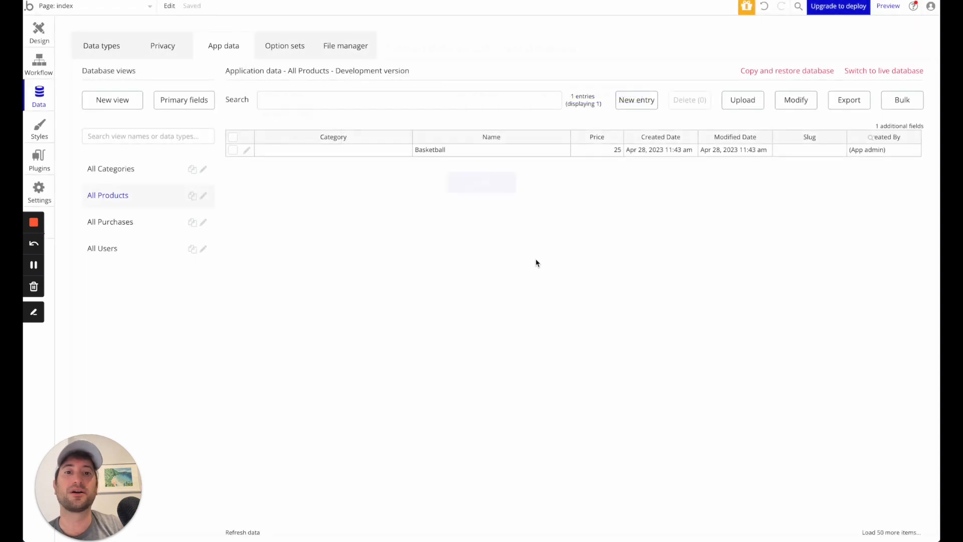
{"action": "left_click", "coordinate": [800, 102]}
{"action": "left_click", "coordinate": [451, 312]}
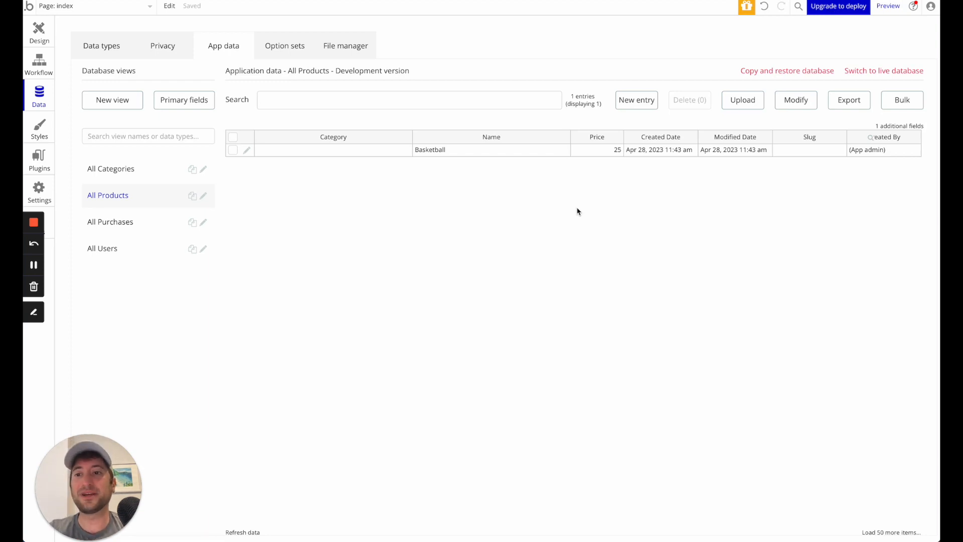
- Compare the stored data across the category, product, purchase and user views, finishing on All Categories
{"action": "left_click", "coordinate": [136, 169]}
{"action": "left_click", "coordinate": [137, 195]}
{"action": "left_click", "coordinate": [132, 222]}
{"action": "left_click", "coordinate": [132, 244]}
{"action": "left_click", "coordinate": [132, 227]}
{"action": "left_click", "coordinate": [131, 195]}
{"action": "left_click", "coordinate": [131, 171]}
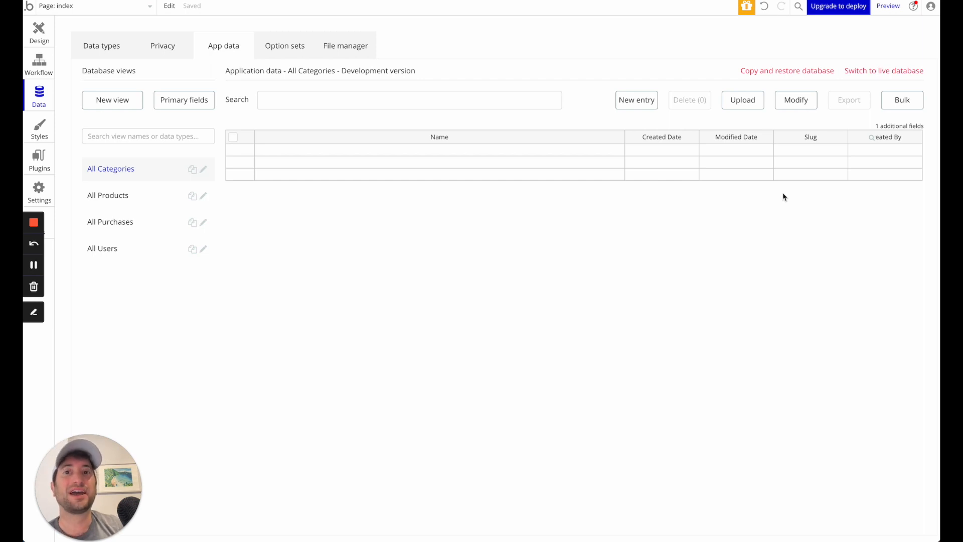
{"action": "left_click", "coordinate": [332, 174]}
{"action": "left_click", "coordinate": [334, 151]}
{"action": "left_click", "coordinate": [333, 163]}
{"action": "left_click", "coordinate": [333, 175]}
{"action": "left_click", "coordinate": [334, 163]}
{"action": "left_click", "coordinate": [335, 151]}
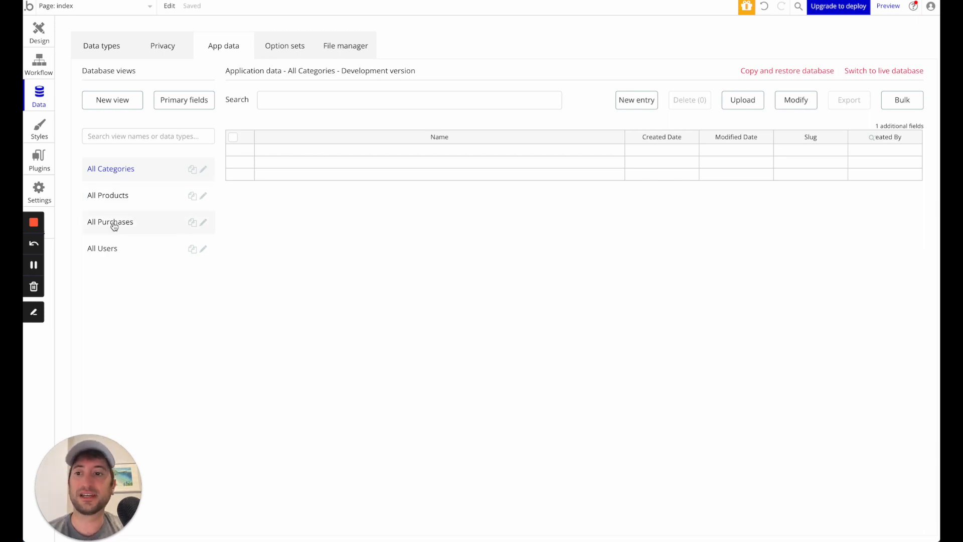
{"action": "left_click", "coordinate": [34, 265]}
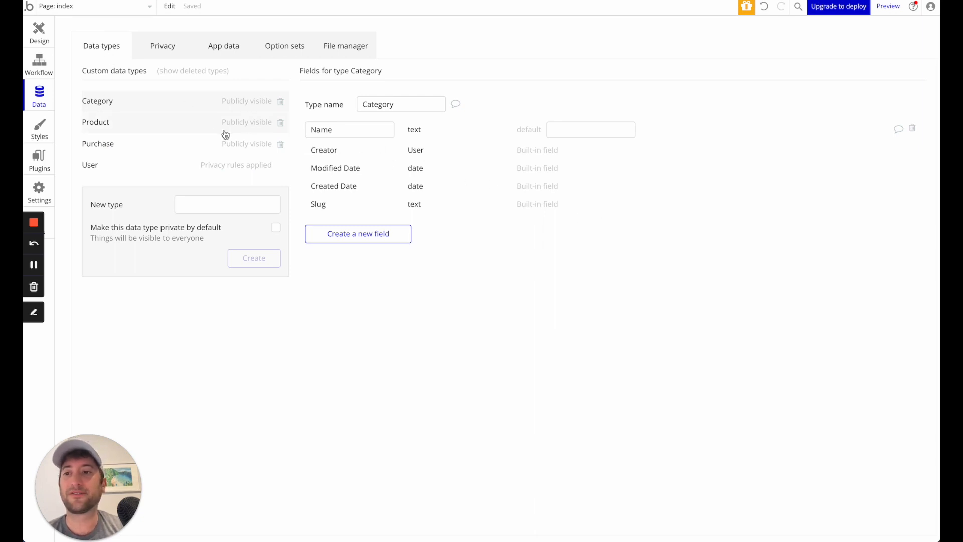
- Review the fields of the Product and Category data types, check the workflow editor, and return to the data types
{"action": "left_click", "coordinate": [132, 122]}
{"action": "left_click", "coordinate": [136, 106]}
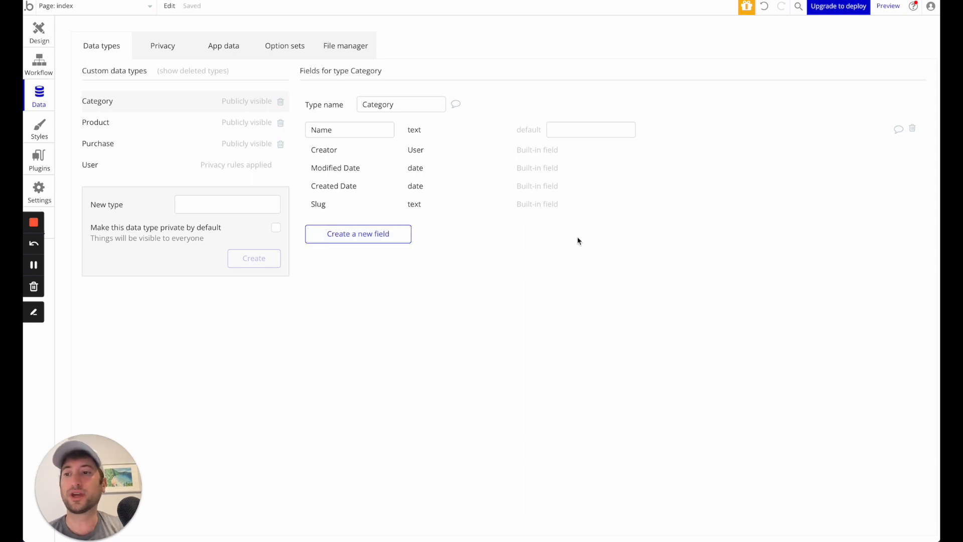
{"action": "left_click", "coordinate": [42, 64]}
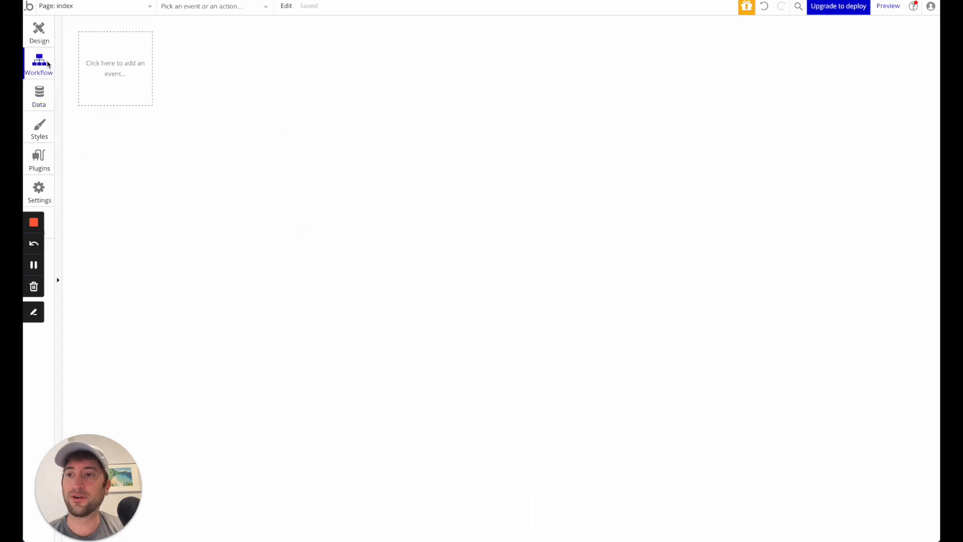
{"action": "left_click", "coordinate": [47, 96]}
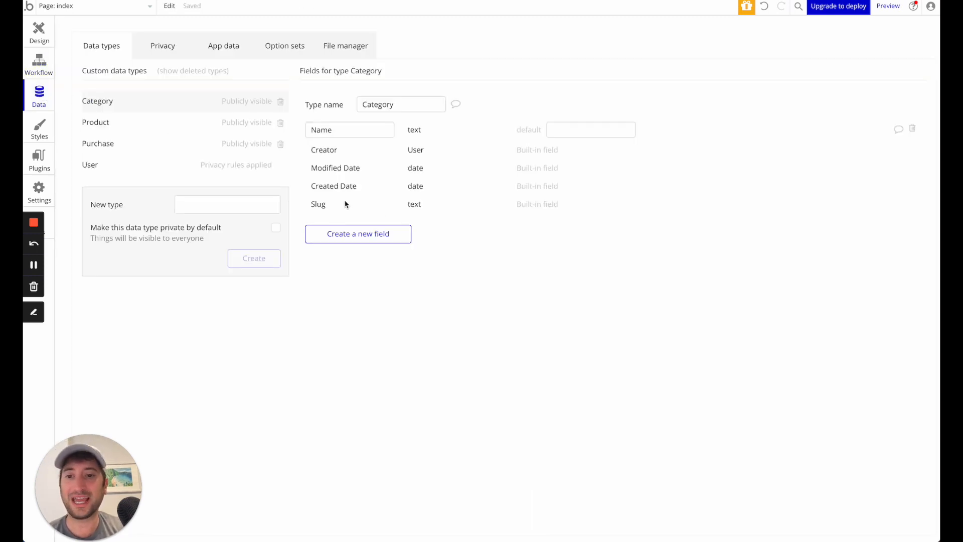